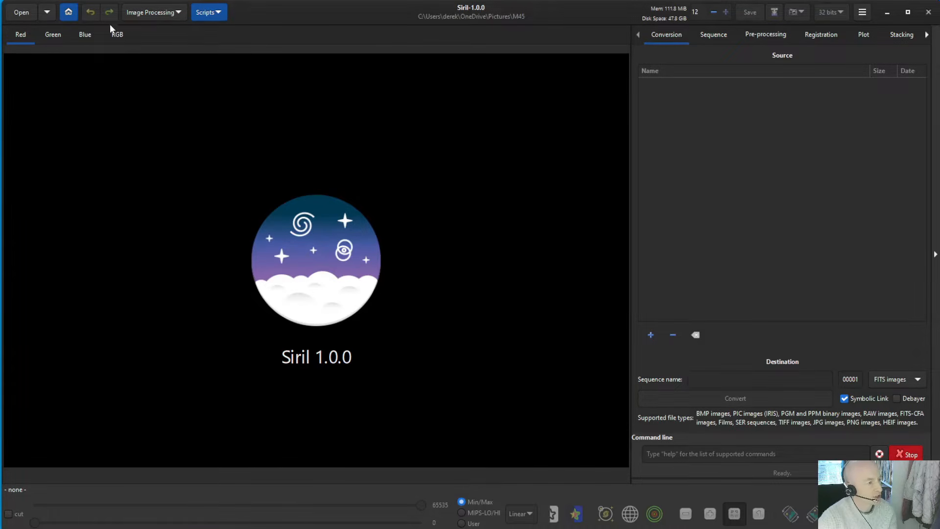
# Set the M45 folder in Pictures, which holds the light frames, as the working directory.
pyautogui.click(69, 12)
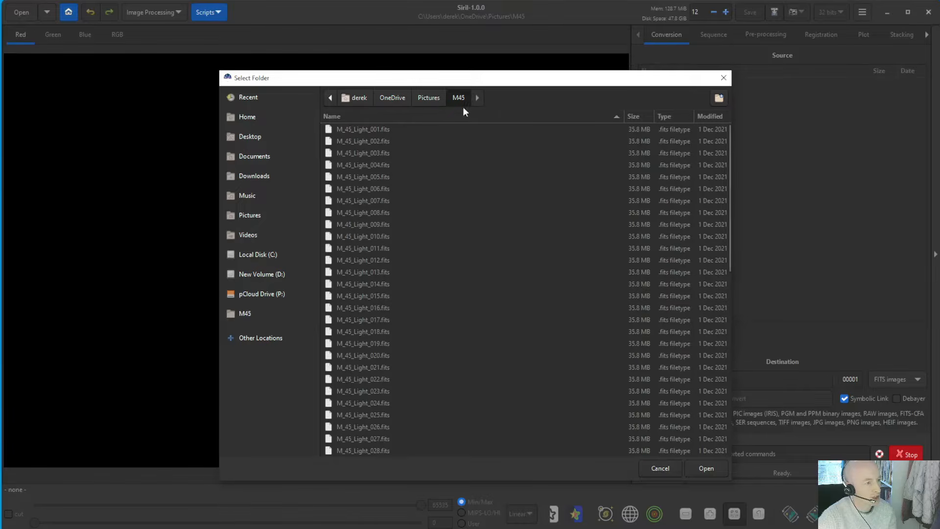
pyautogui.click(459, 97)
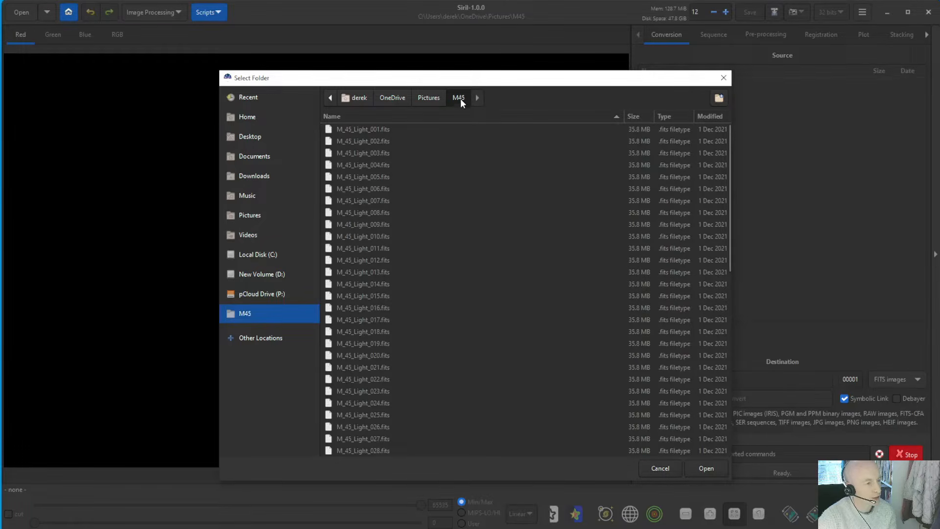
pyautogui.scroll(-10, 400, 269)
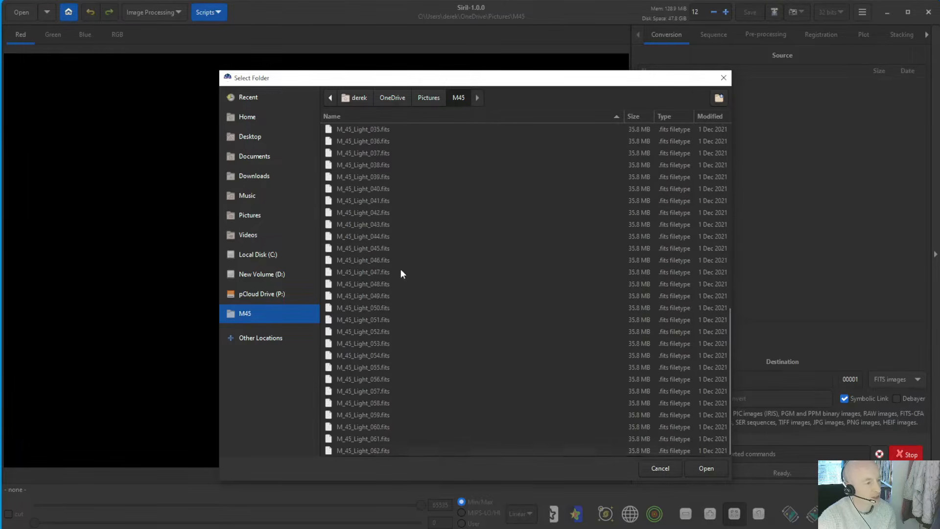
pyautogui.scroll(10, 409, 183)
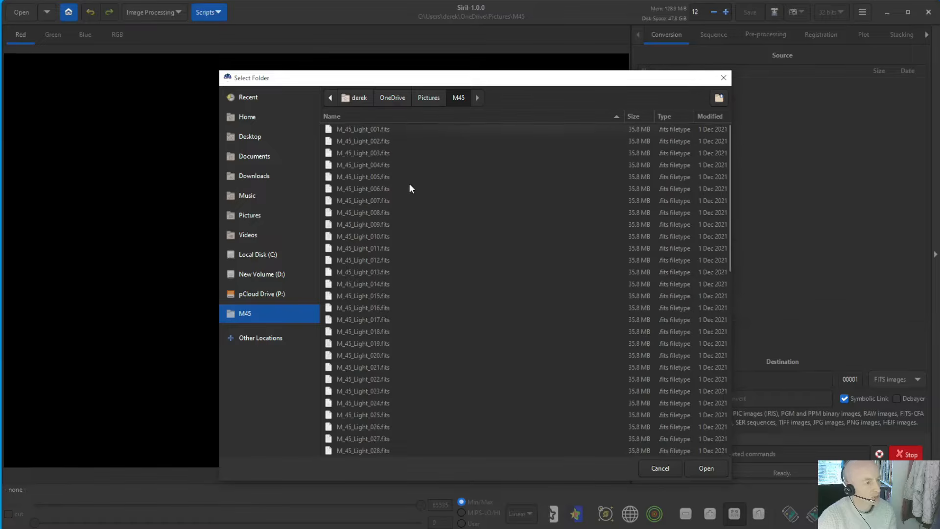
pyautogui.click(703, 465)
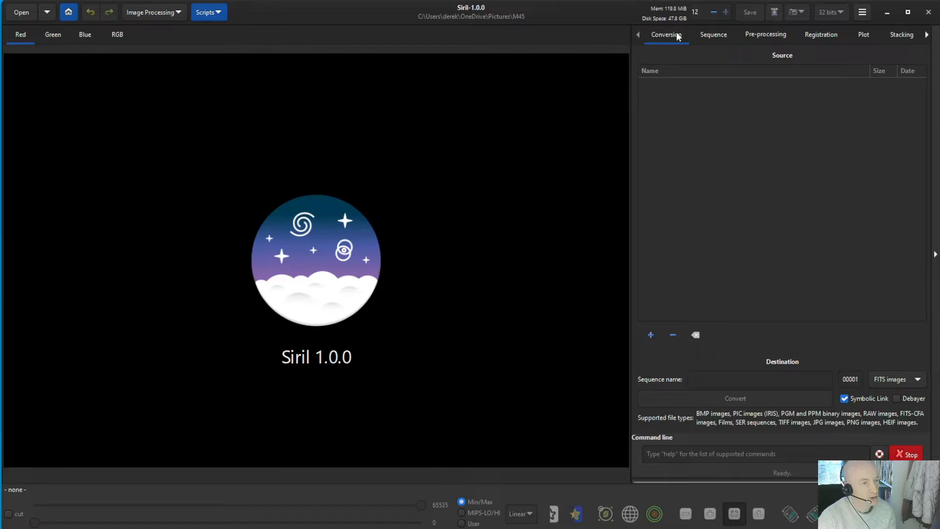
pyautogui.click(713, 35)
pyautogui.click(766, 35)
pyautogui.click(821, 34)
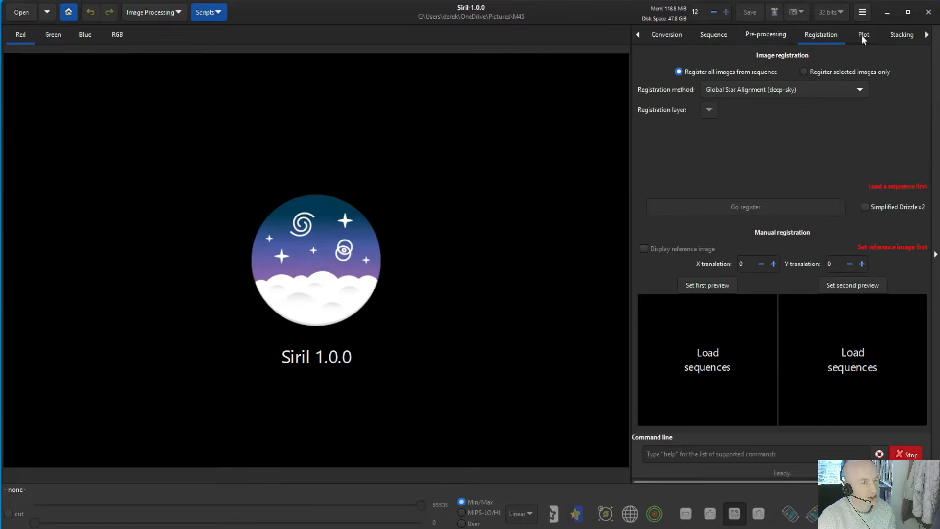
pyautogui.click(638, 35)
pyautogui.click(674, 36)
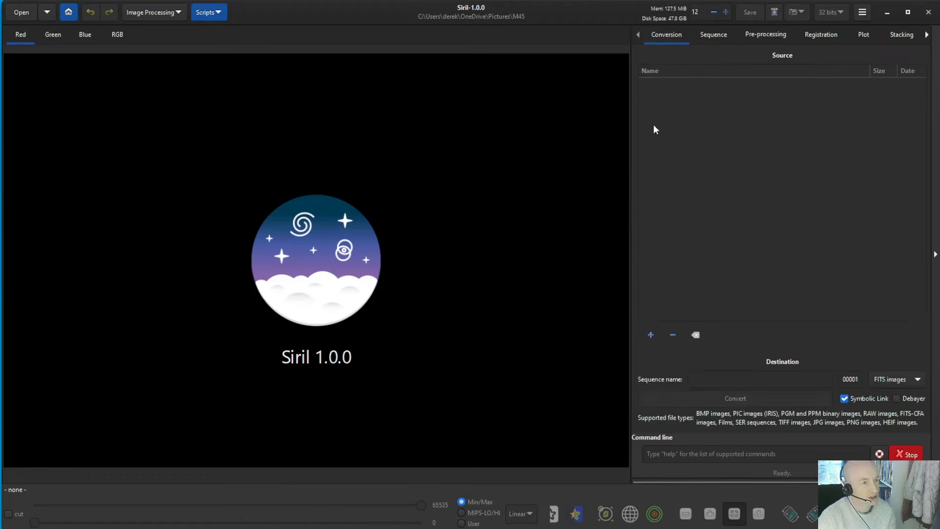
# Add all the M_45_Light FITS files from the M45 folder to the conversion source list.
pyautogui.click(650, 333)
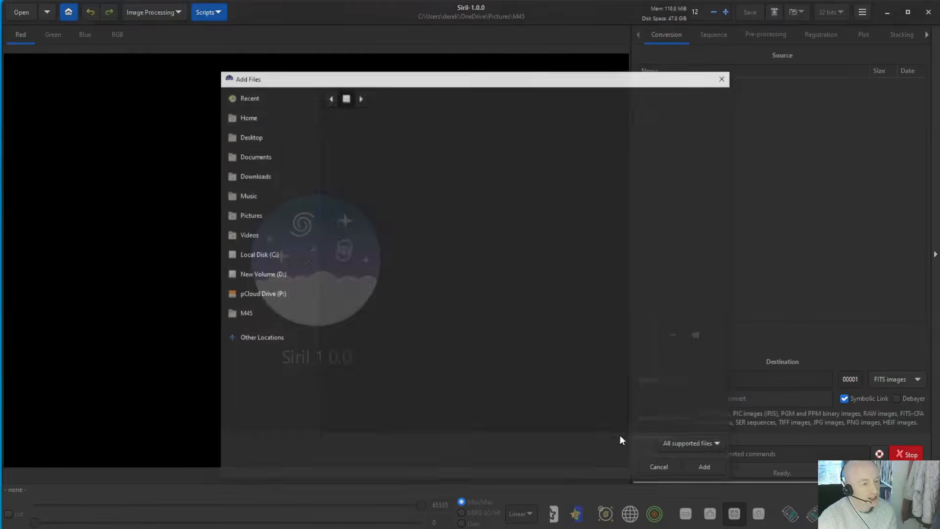
pyautogui.click(425, 252)
pyautogui.hotkey('ctrl', 'a')
pyautogui.press('Return')
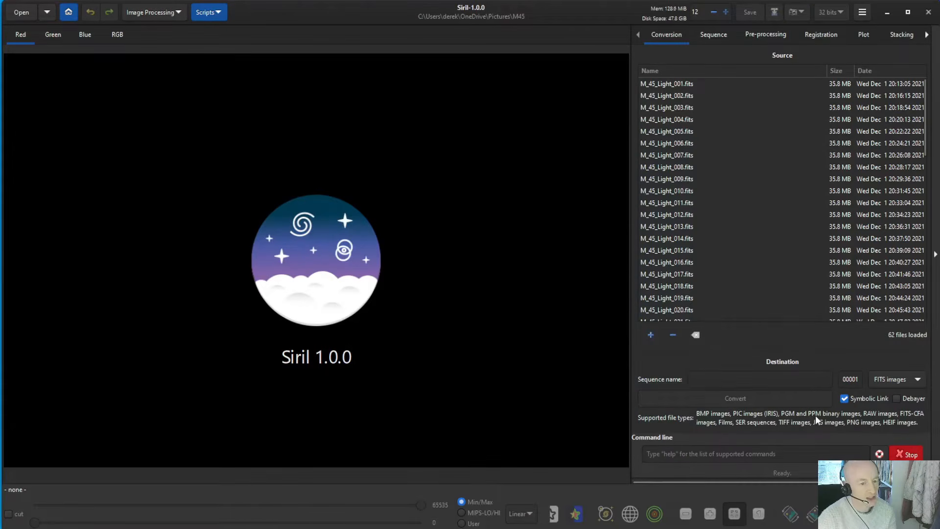
# Name the sequence M45, enable debayering, and convert the source files to FITS images.
pyautogui.click(713, 375)
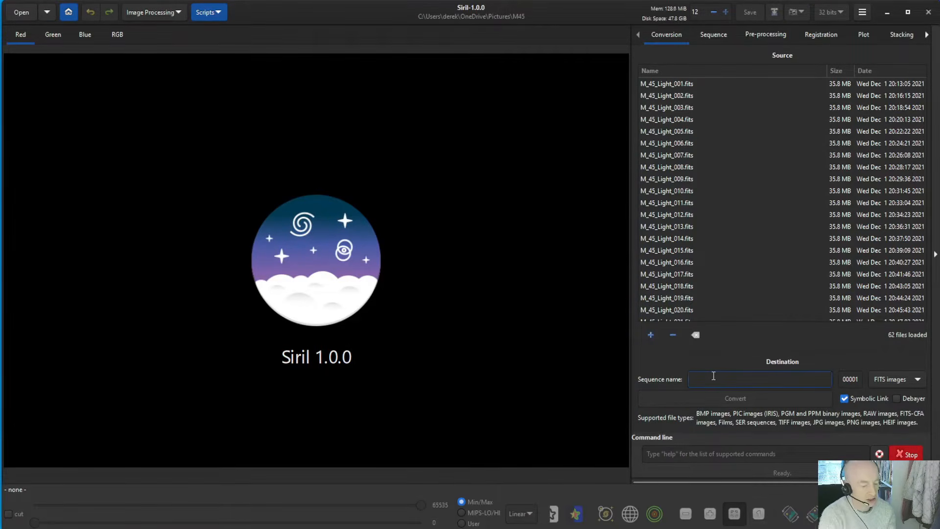
pyautogui.write('M45')
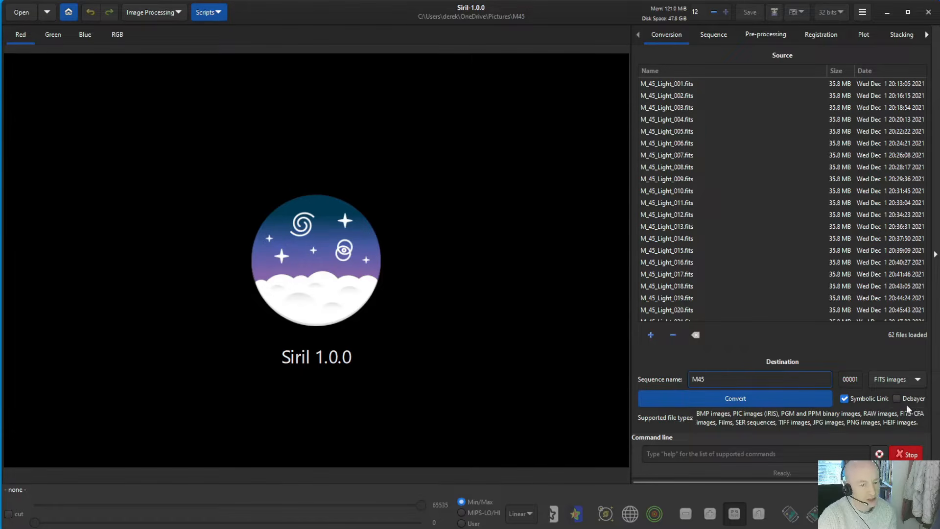
pyautogui.click(896, 398)
pyautogui.click(716, 399)
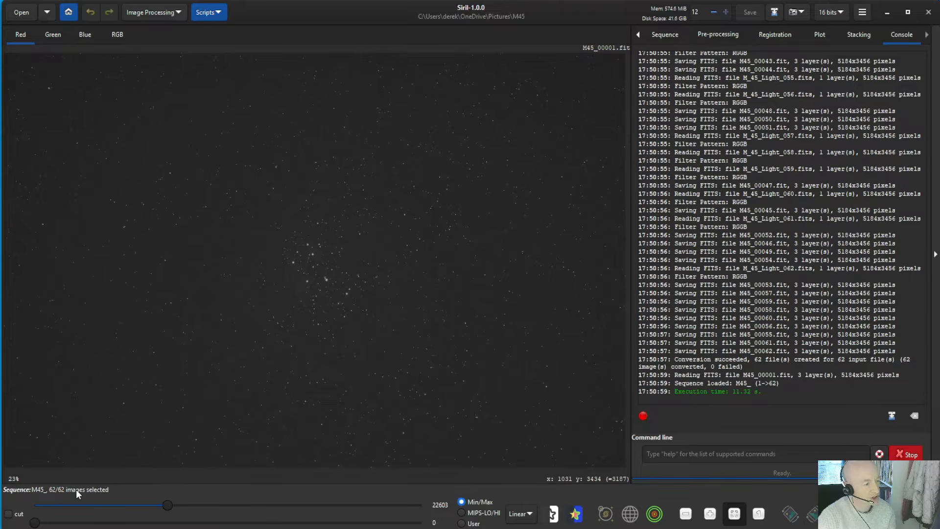
# View the first converted frame in the green and blue channels and in the RGB composite.
pyautogui.click(52, 34)
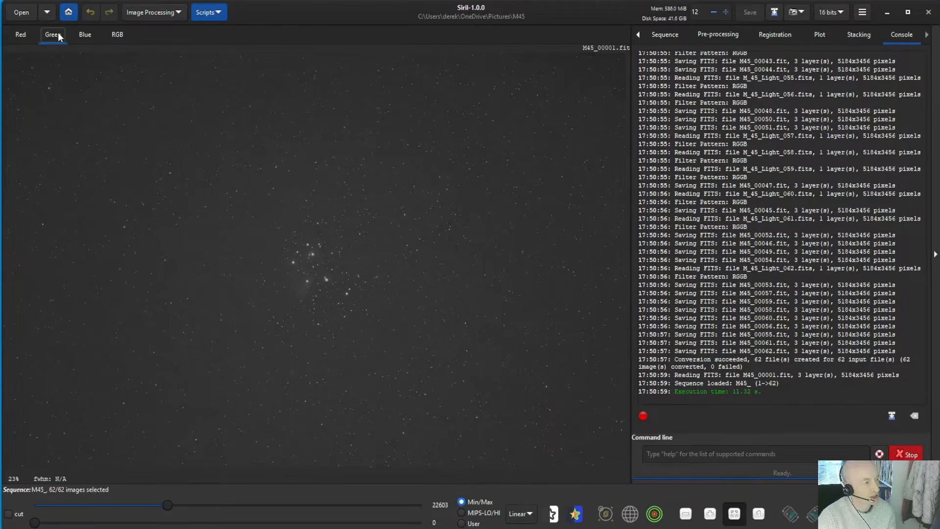
pyautogui.click(85, 35)
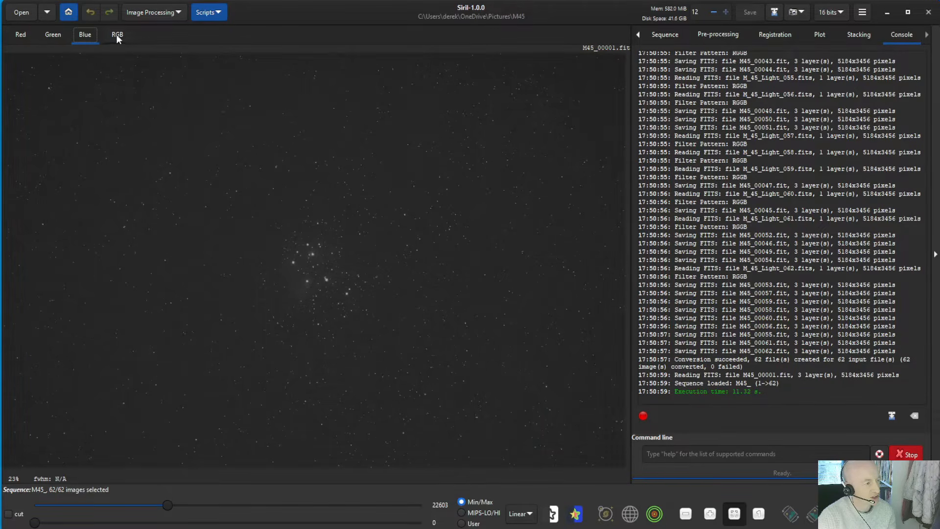
pyautogui.click(117, 36)
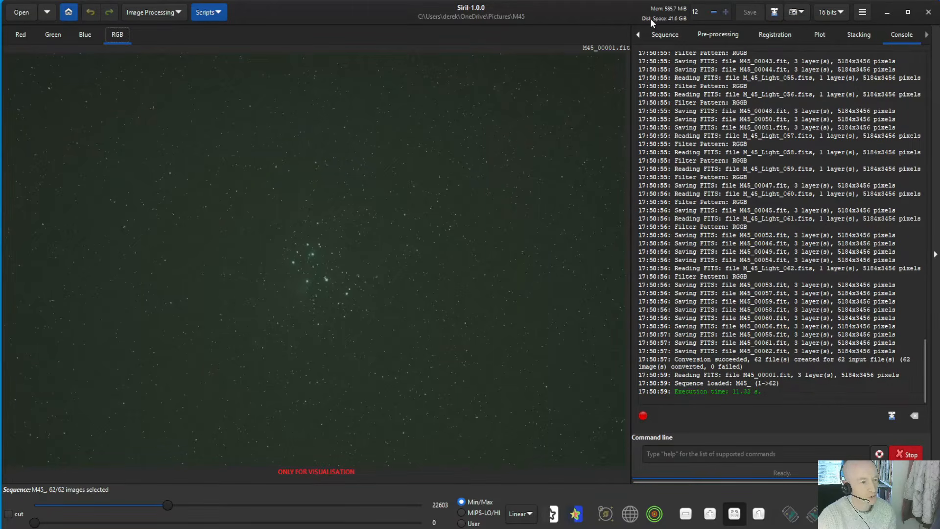
# Register all images of the sequence with Global Star Alignment (deep-sky) on the green layer.
pyautogui.click(715, 39)
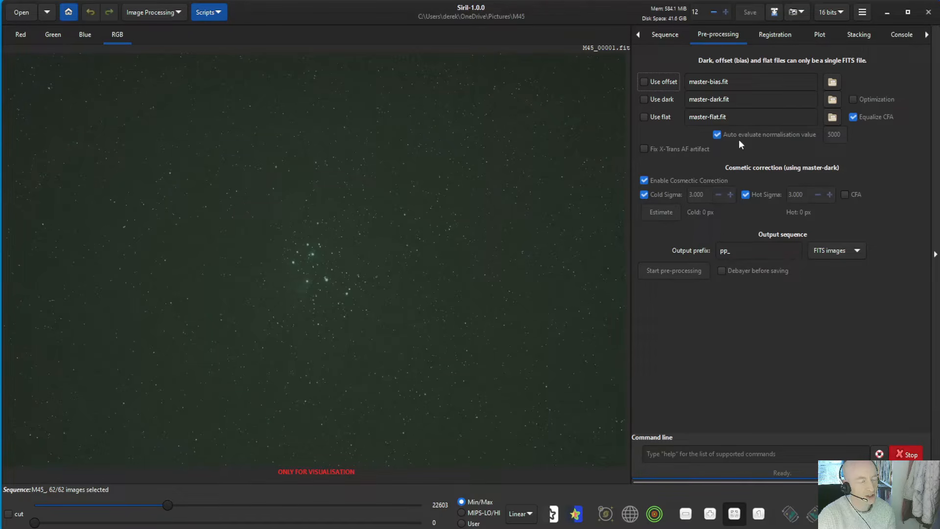
pyautogui.click(786, 36)
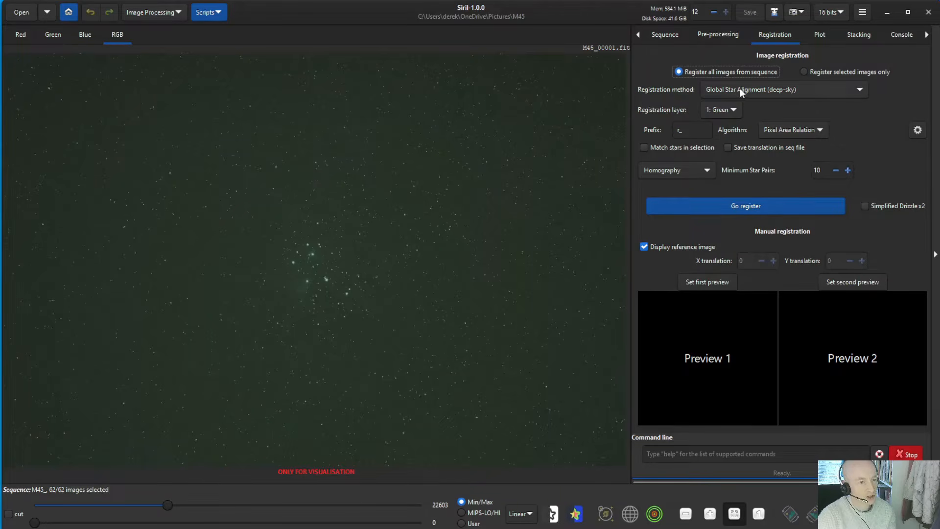
pyautogui.click(750, 206)
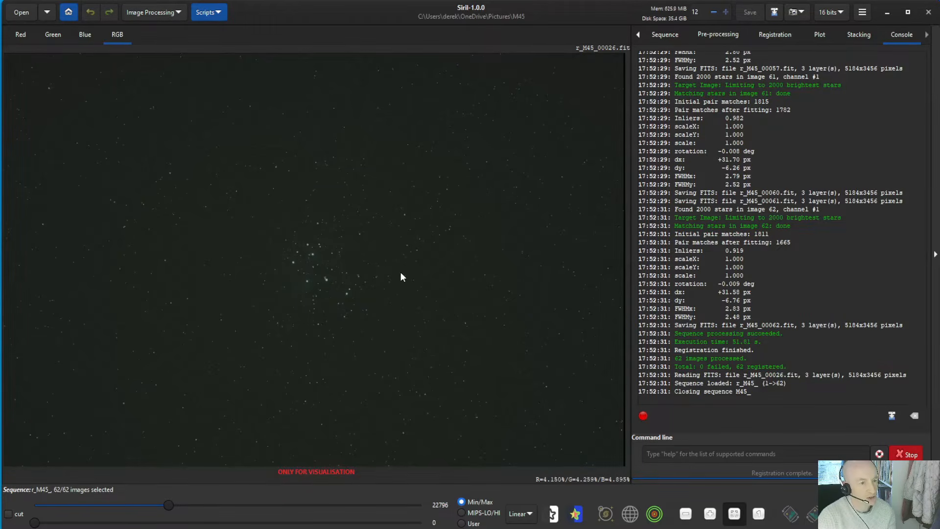
# Exclude frames 2 and 1, the ones with the highest FWHM in the plot, from the registered sequence.
pyautogui.click(819, 36)
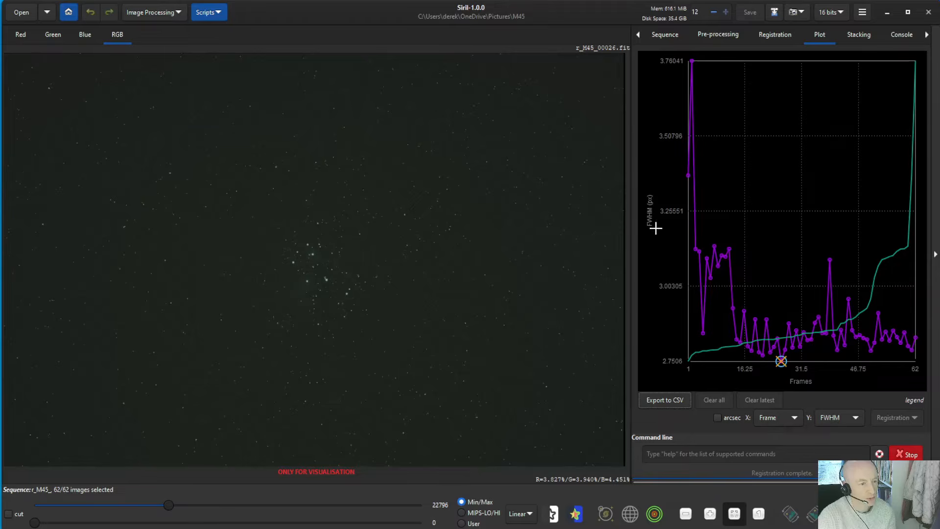
pyautogui.rightClick(691, 61)
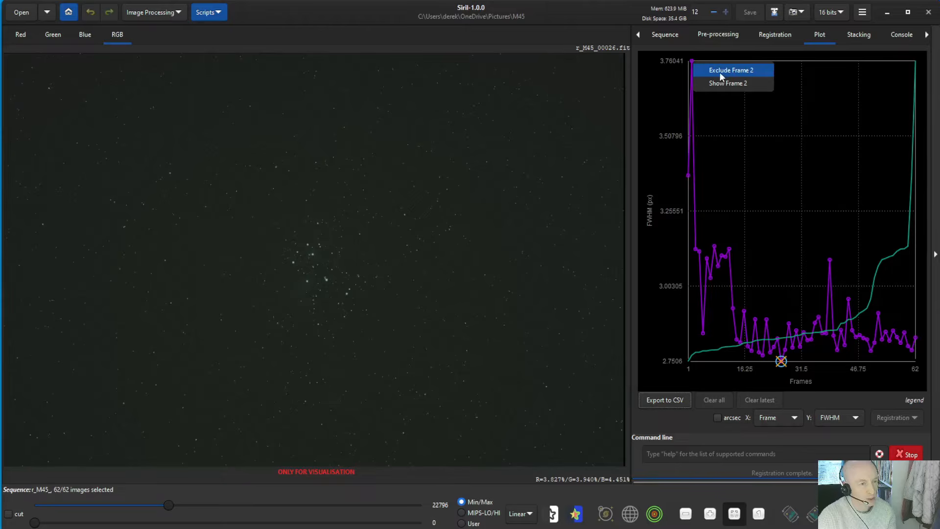
pyautogui.click(727, 71)
pyautogui.rightClick(688, 60)
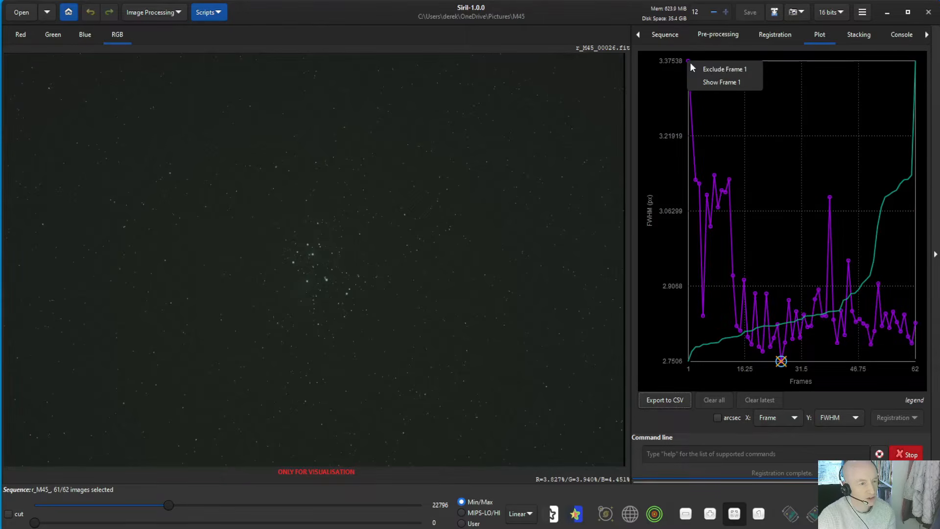
pyautogui.click(716, 72)
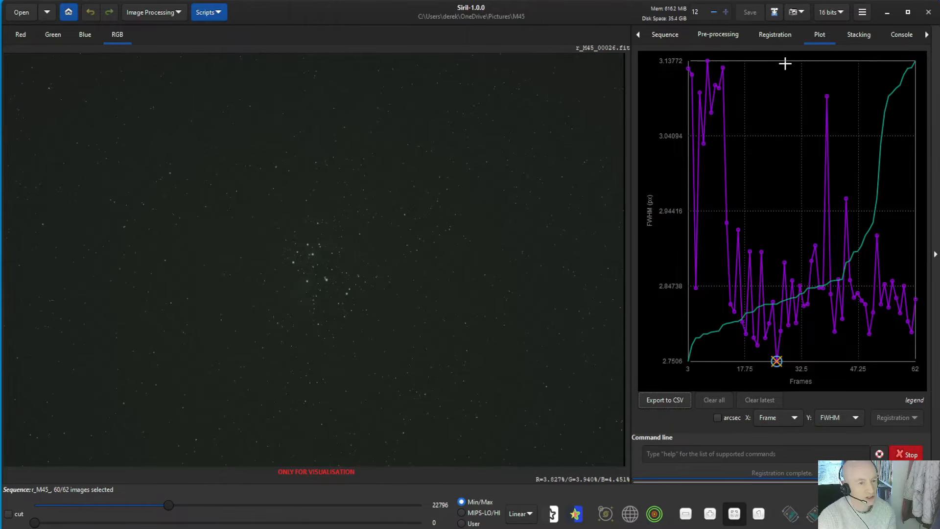
# Stack the selected frames using average stacking with rejection and Winsorized Sigma Clipping, and display the result with AutoStretch.
pyautogui.click(858, 35)
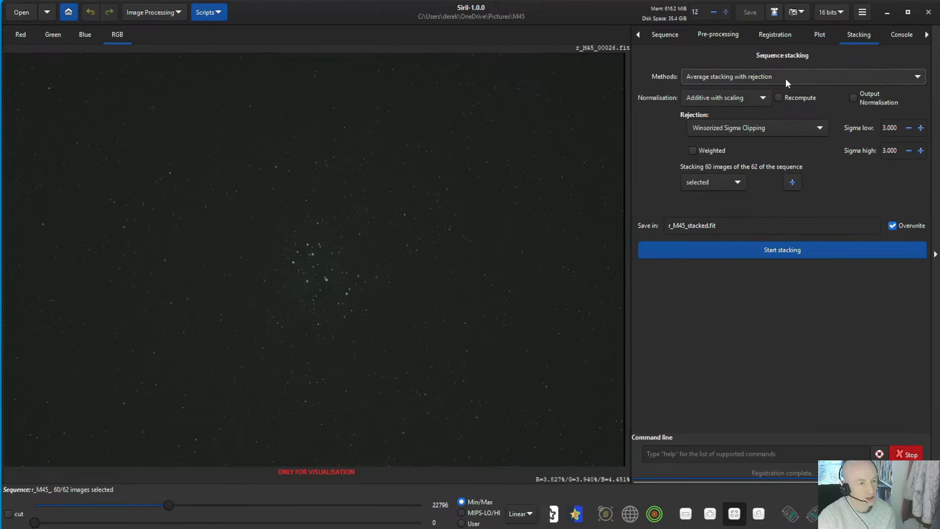
pyautogui.click(780, 253)
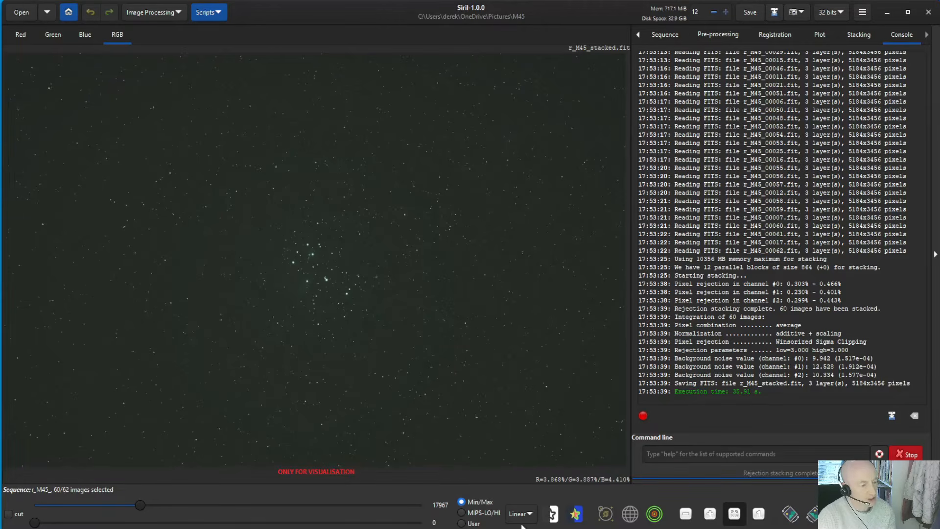
pyautogui.click(519, 516)
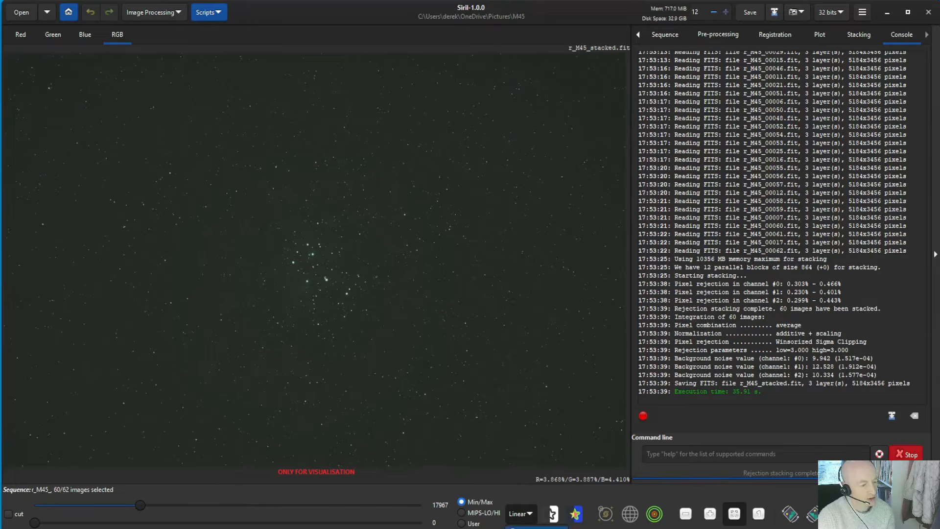
pyautogui.click(516, 509)
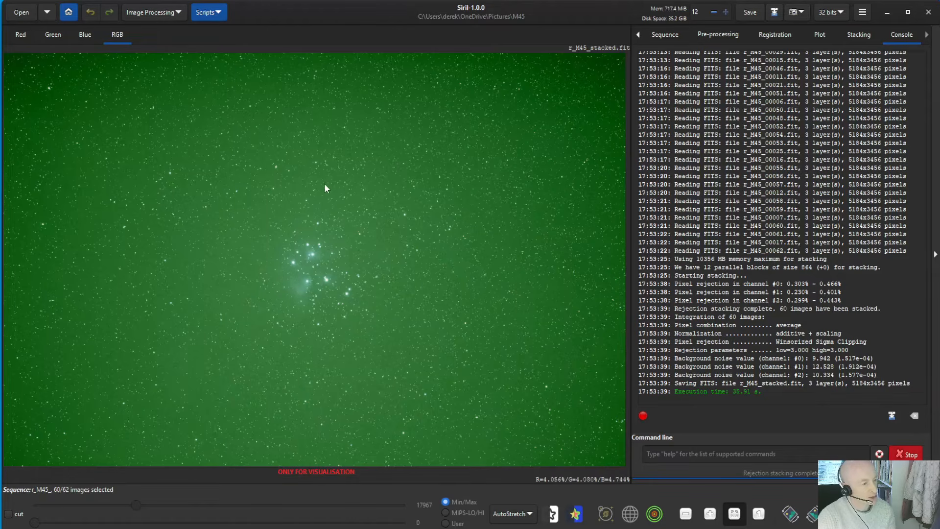
# Run Photometric Color Calibration on the stacked image, looking up M45 and using the Seven Sisters match.
pyautogui.click(151, 12)
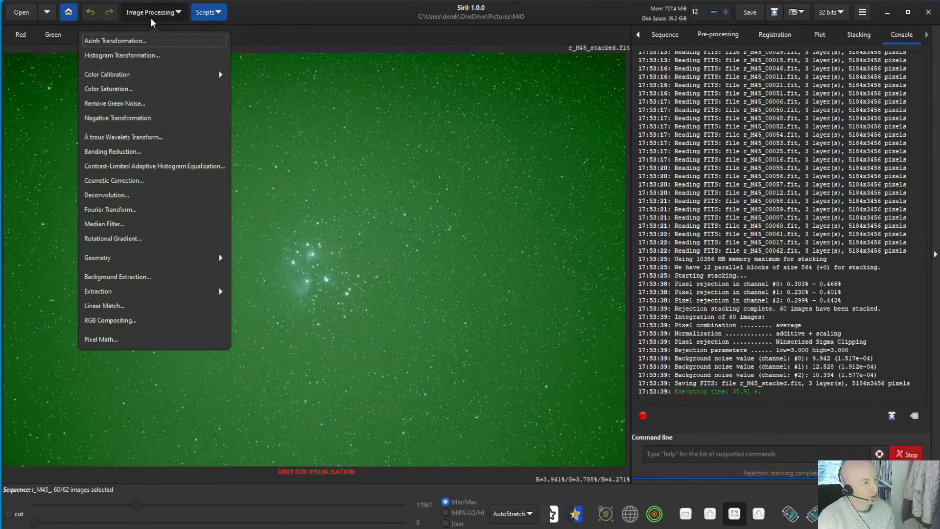
pyautogui.click(128, 79)
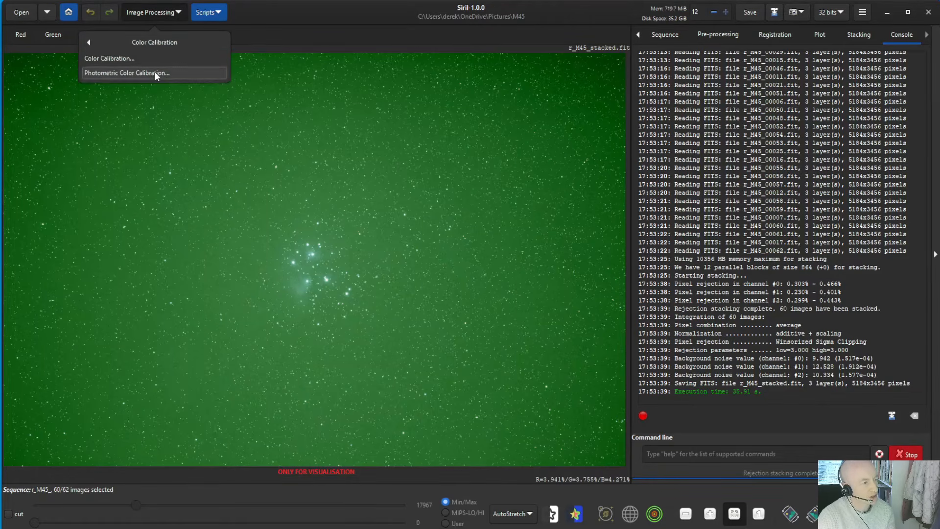
pyautogui.click(155, 72)
pyautogui.write('M45')
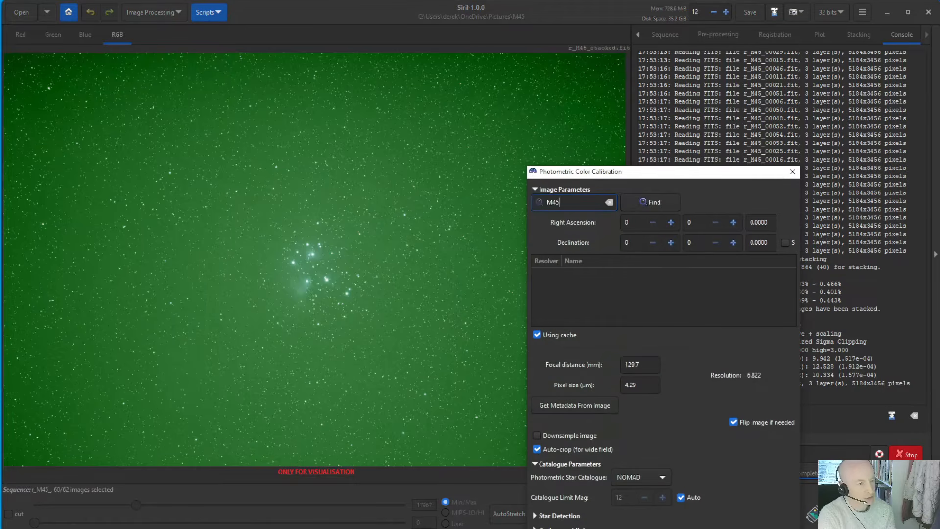
pyautogui.click(644, 203)
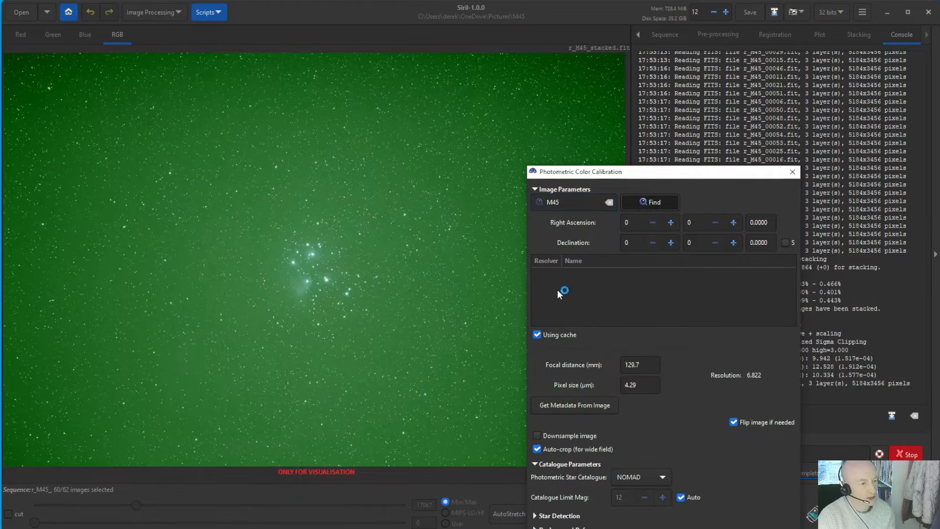
pyautogui.click(595, 285)
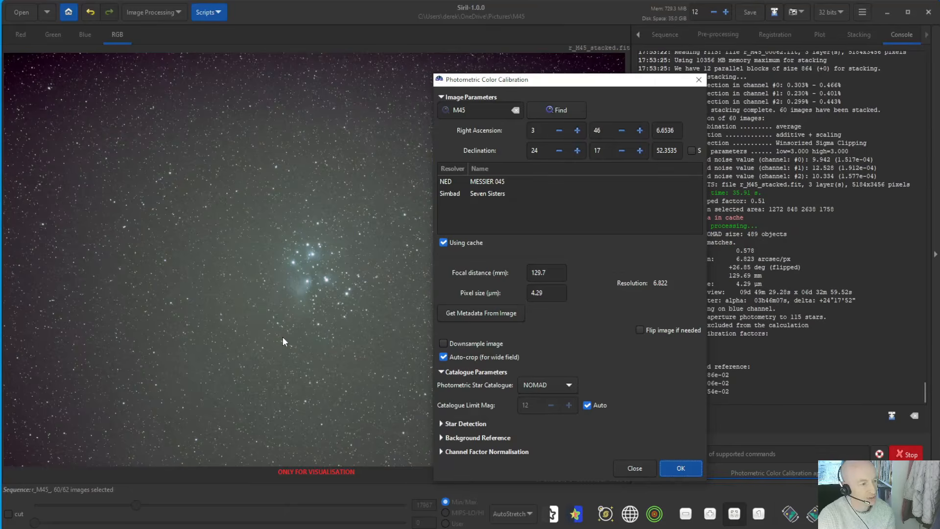
pyautogui.click(634, 468)
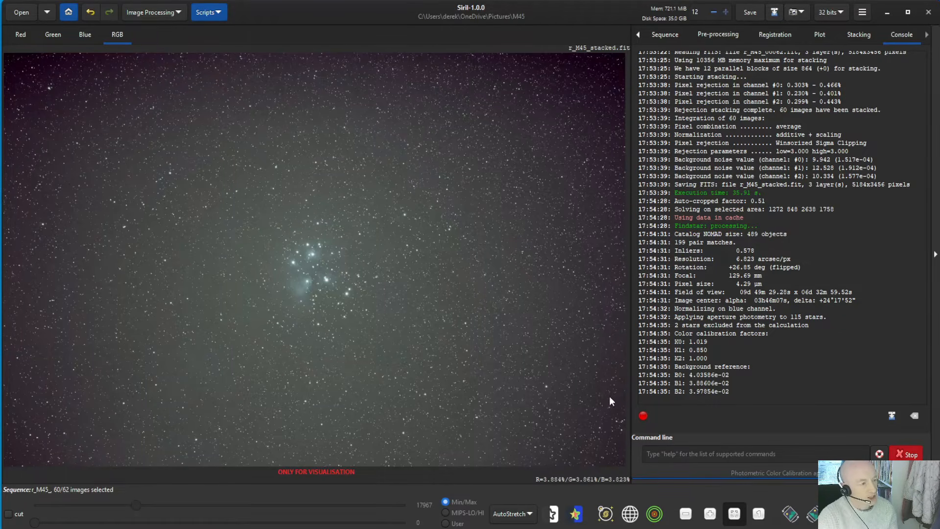
# Generate background extraction samples on the stacked image with degree order 4, 20 samples per line, tolerance 1.00 and dither added.
pyautogui.click(153, 12)
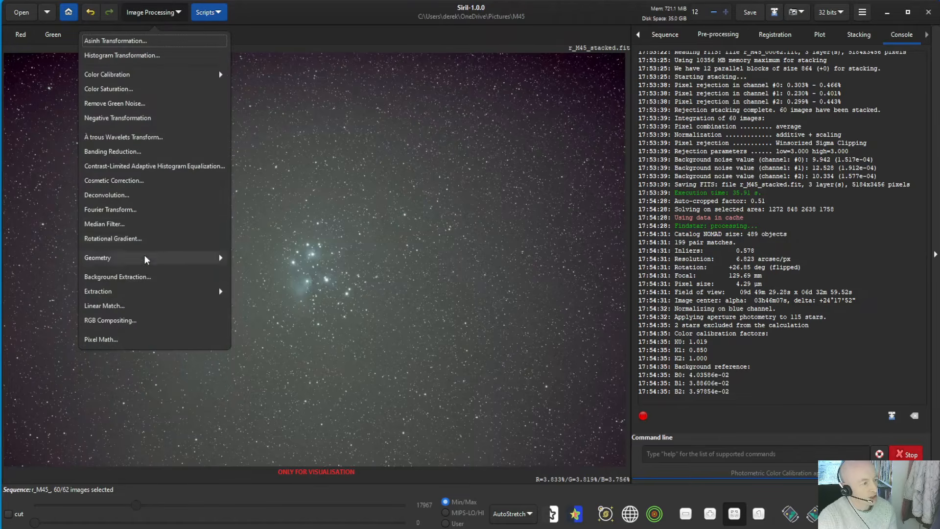
pyautogui.click(125, 277)
pyautogui.moveTo(643, 245); pyautogui.dragTo(487, 121)
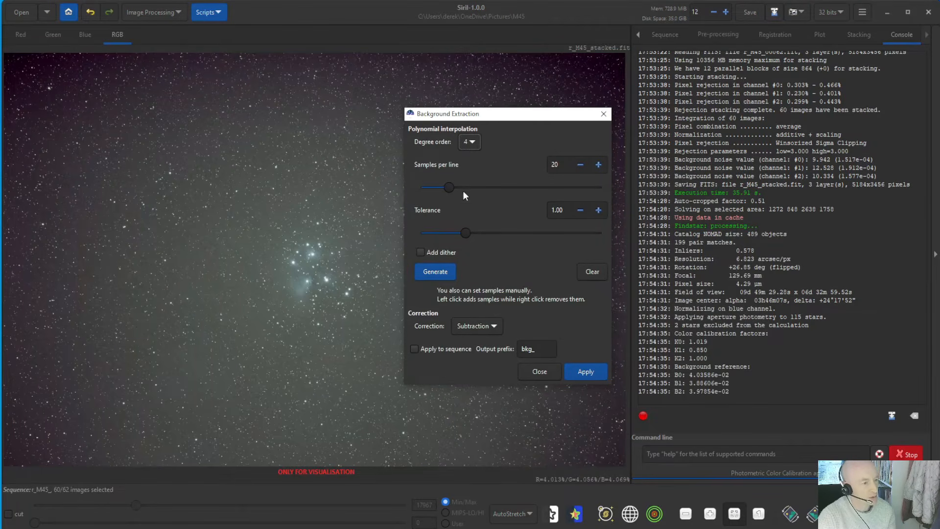
pyautogui.click(440, 275)
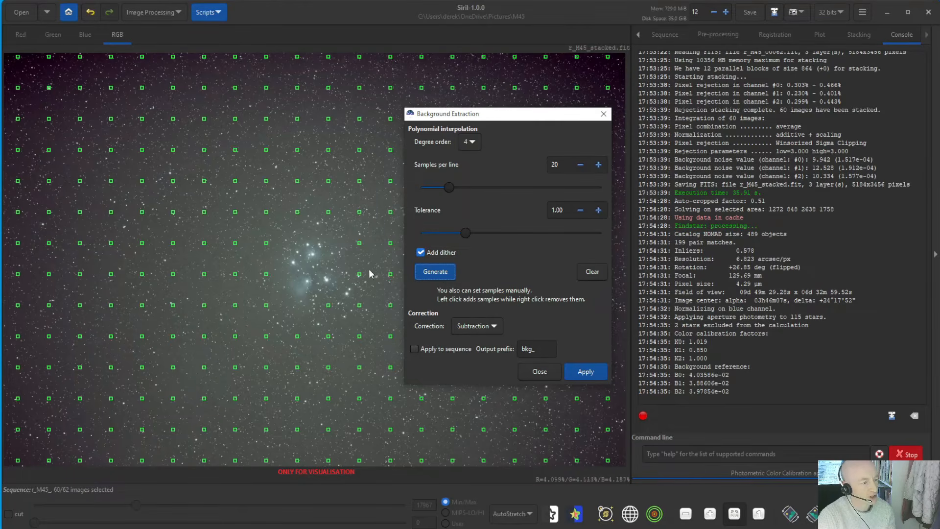
# Apply the background extraction to the stacked image with Subtraction correction and close the dialog.
pyautogui.click(586, 371)
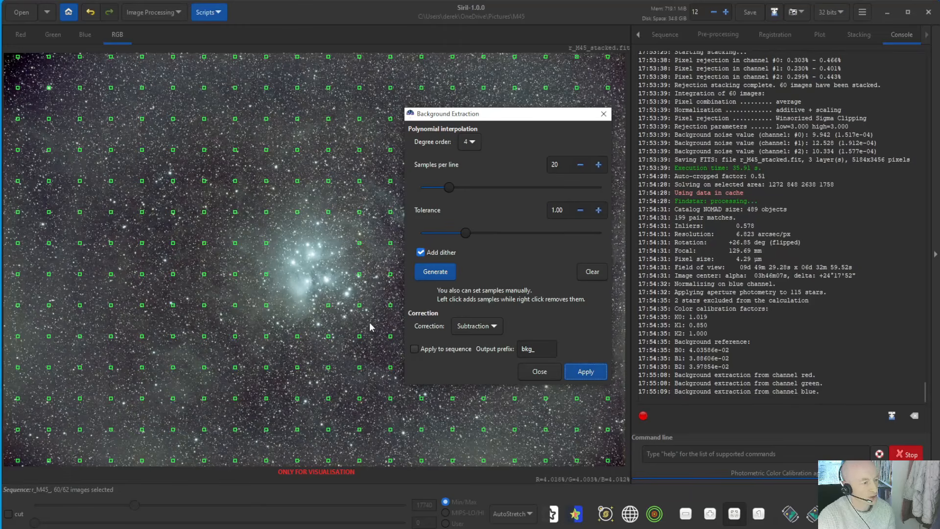
pyautogui.click(547, 373)
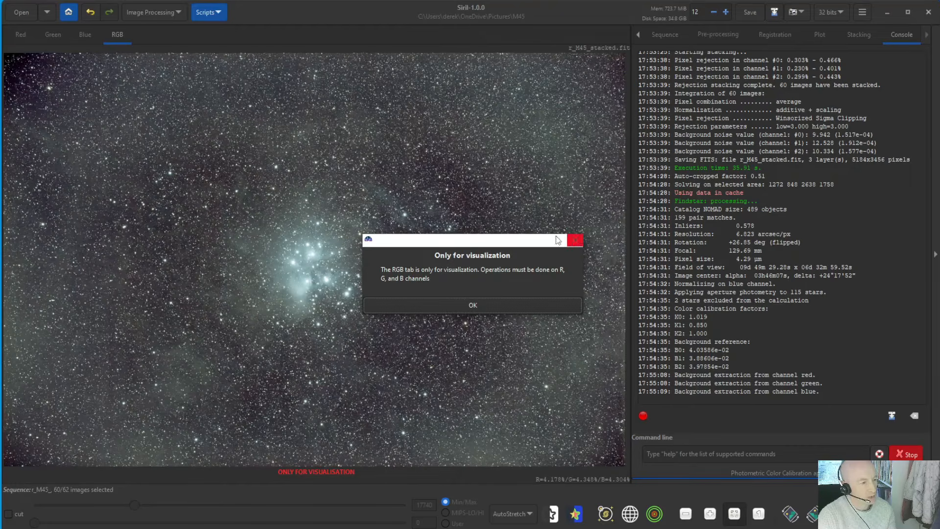
pyautogui.click(474, 304)
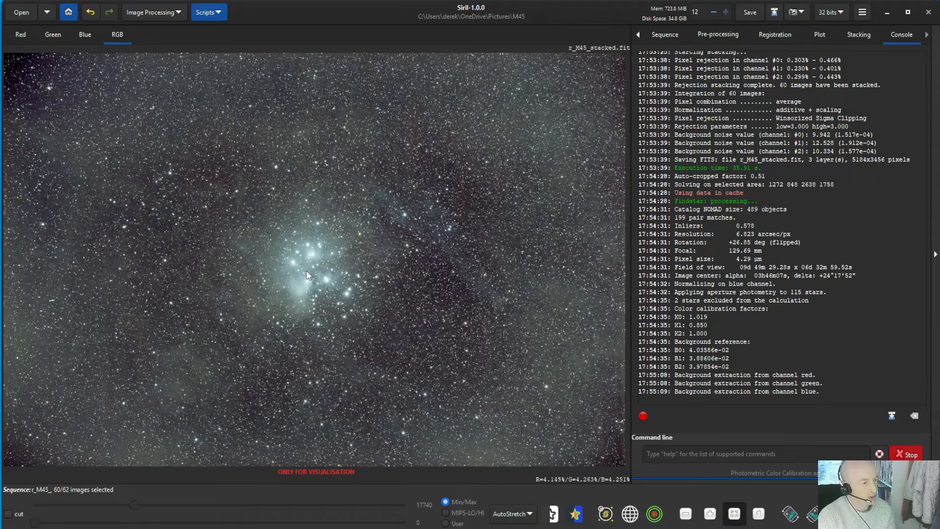
# Check the Pleiades nebulosity up close and set the image display mode to Linear.
pyautogui.scroll(3, 306, 277)
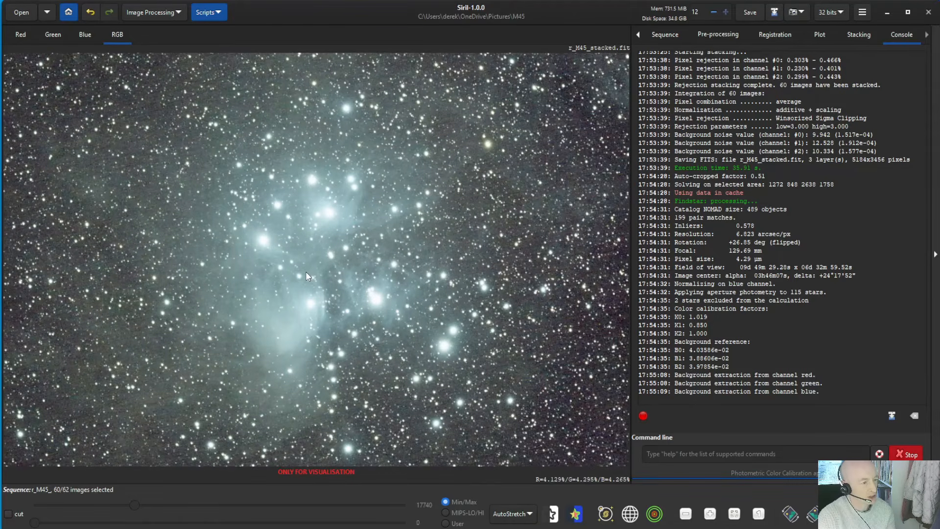
pyautogui.moveTo(306, 273)
pyautogui.mouseDown()
pyautogui.moveTo(318, 274)
pyautogui.moveTo(304, 278)
pyautogui.mouseUp()
pyautogui.scroll(-3, 305, 282)
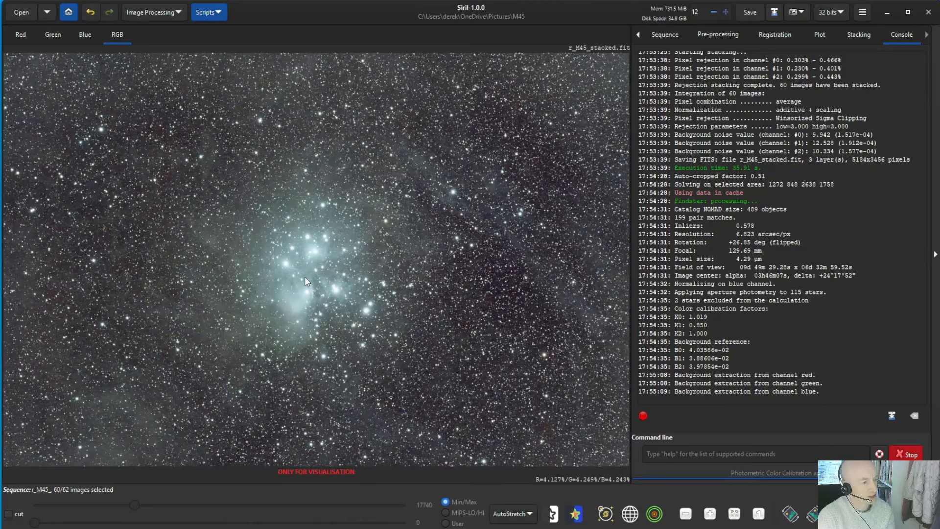
pyautogui.scroll(-1, 306, 282)
pyautogui.scroll(1, 306, 281)
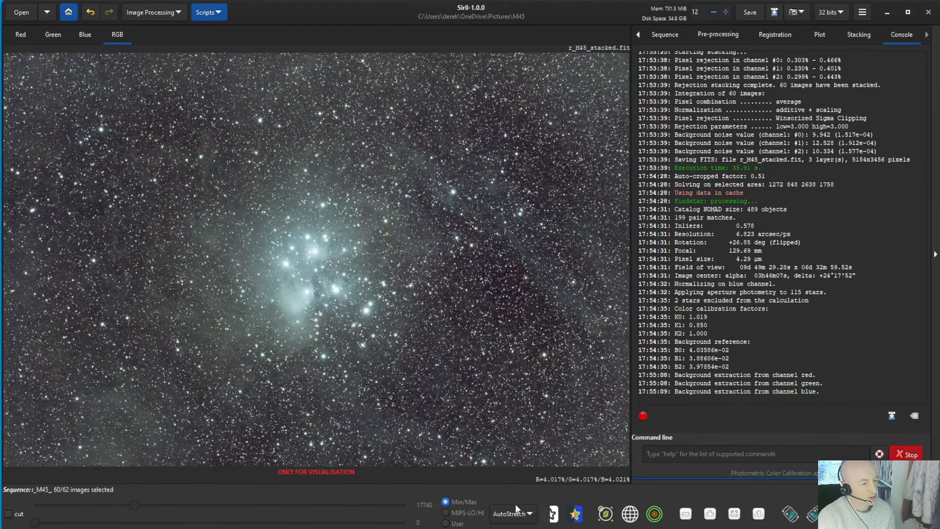
pyautogui.click(509, 514)
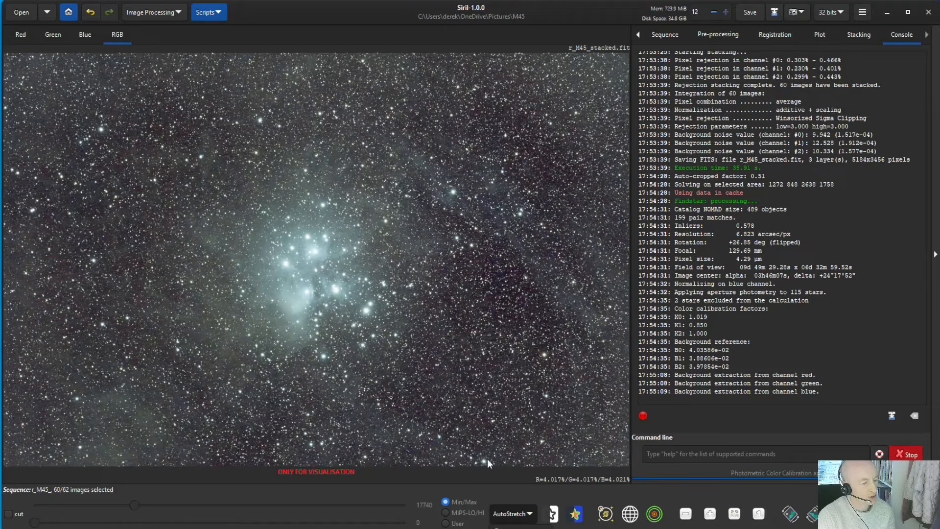
pyautogui.click(512, 520)
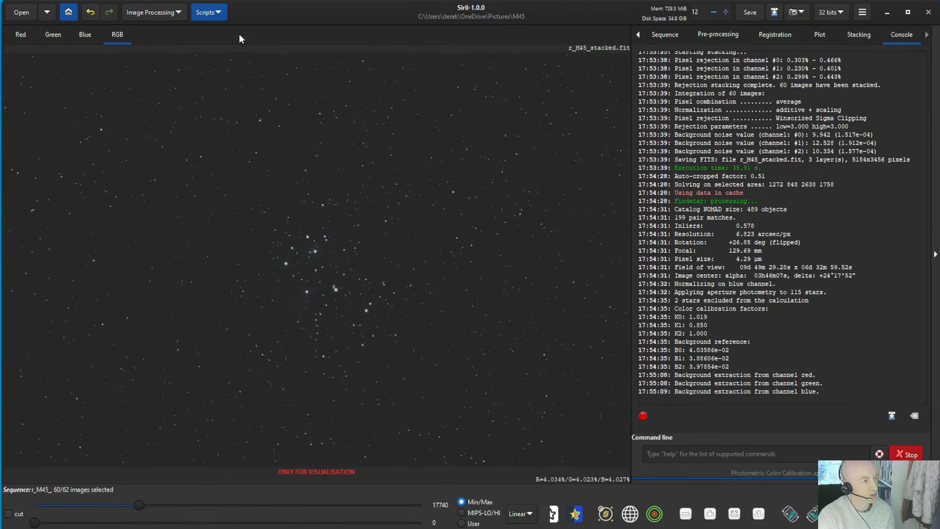
# Stretch the stacked image with a Histogram Transformation using the automatic stretch values.
pyautogui.click(166, 15)
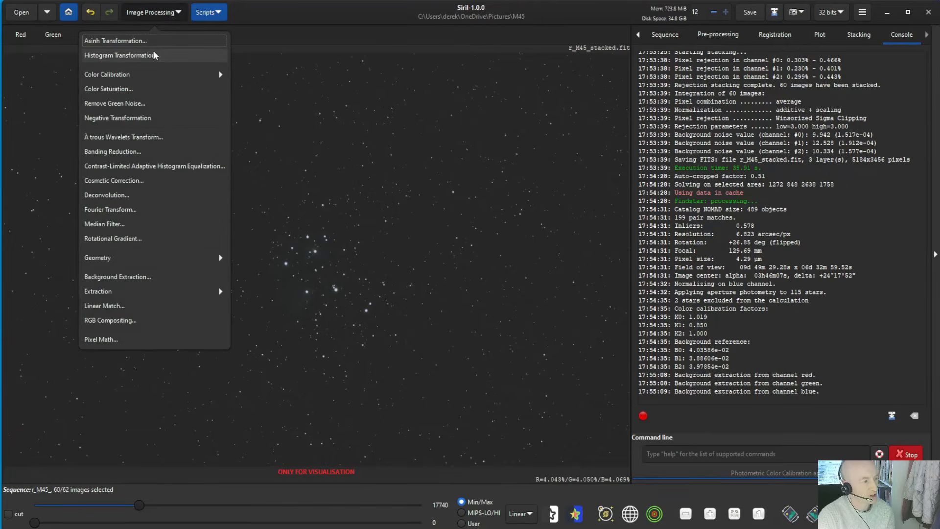
pyautogui.click(114, 57)
pyautogui.moveTo(651, 222); pyautogui.dragTo(433, 121)
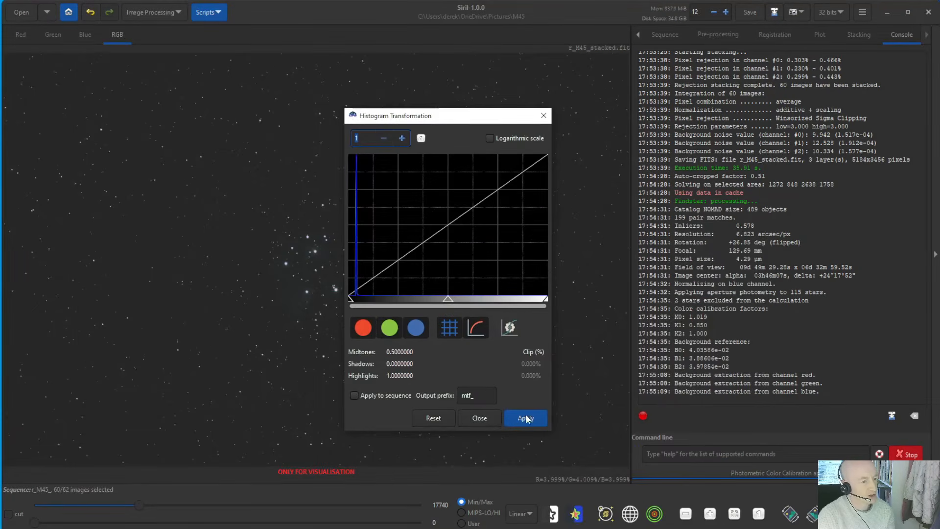
pyautogui.click(509, 327)
pyautogui.click(523, 417)
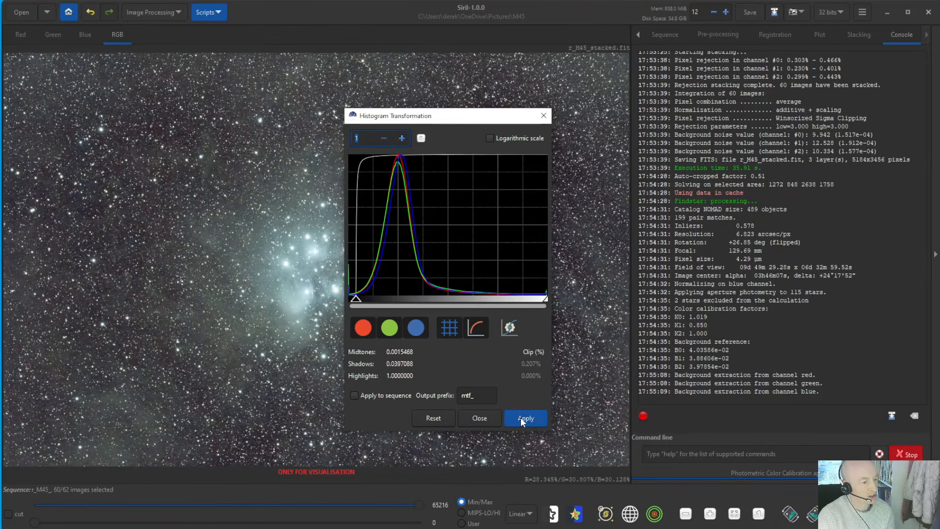
pyautogui.click(471, 415)
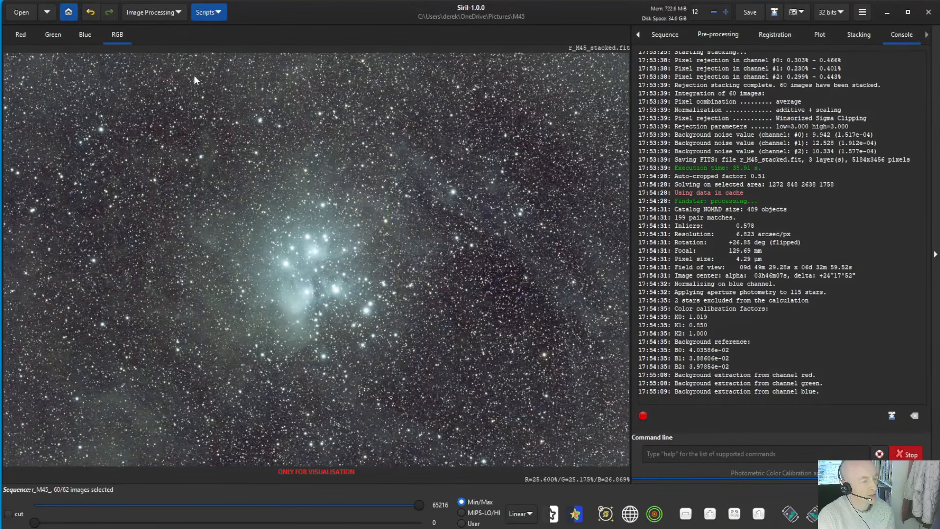
# Apply an Asinh Transformation with stretch factor 2.0 and a raised black point, using the RGB working space.
pyautogui.click(167, 13)
pyautogui.click(132, 43)
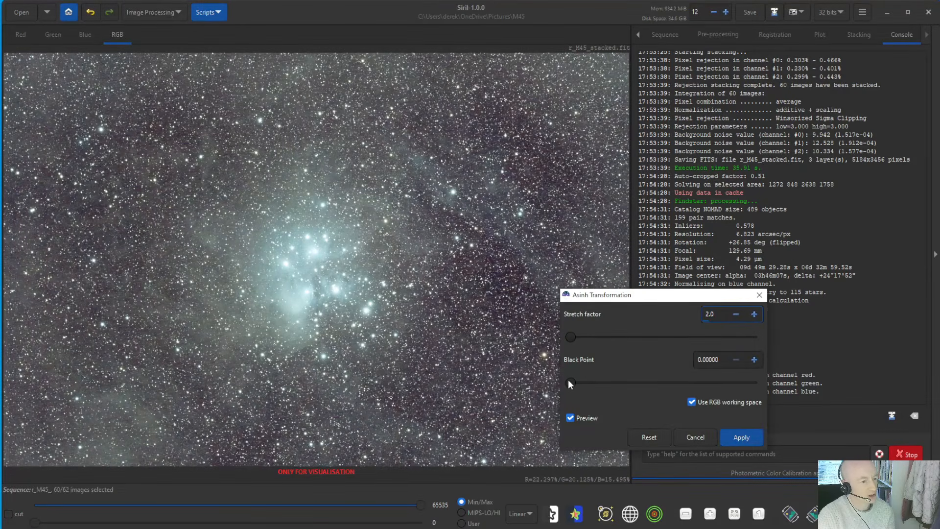
pyautogui.moveTo(568, 381); pyautogui.dragTo(615, 384)
pyautogui.click(741, 437)
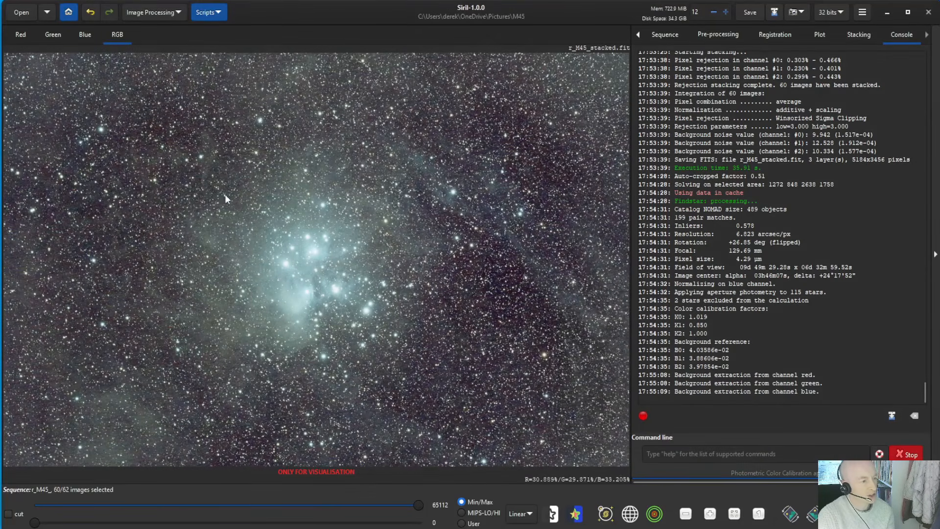
# Increase the Global color saturation by 0.39 with the background factor lowered to 0.45.
pyautogui.click(152, 12)
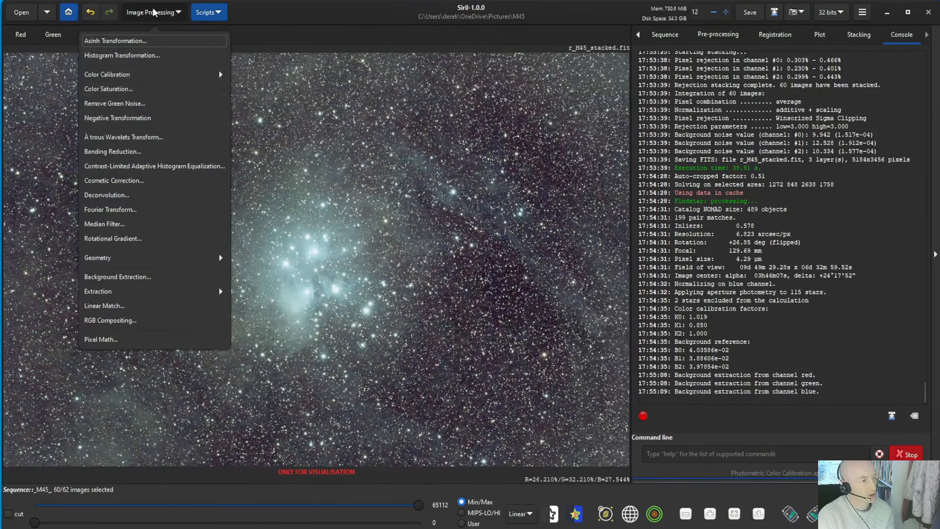
pyautogui.click(138, 94)
pyautogui.moveTo(663, 356); pyautogui.dragTo(684, 356)
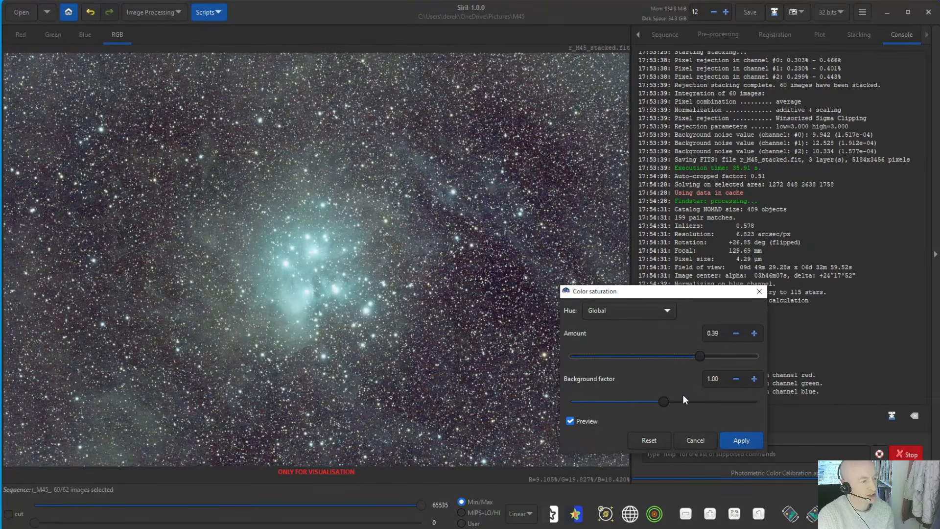
pyautogui.moveTo(663, 402); pyautogui.dragTo(650, 404)
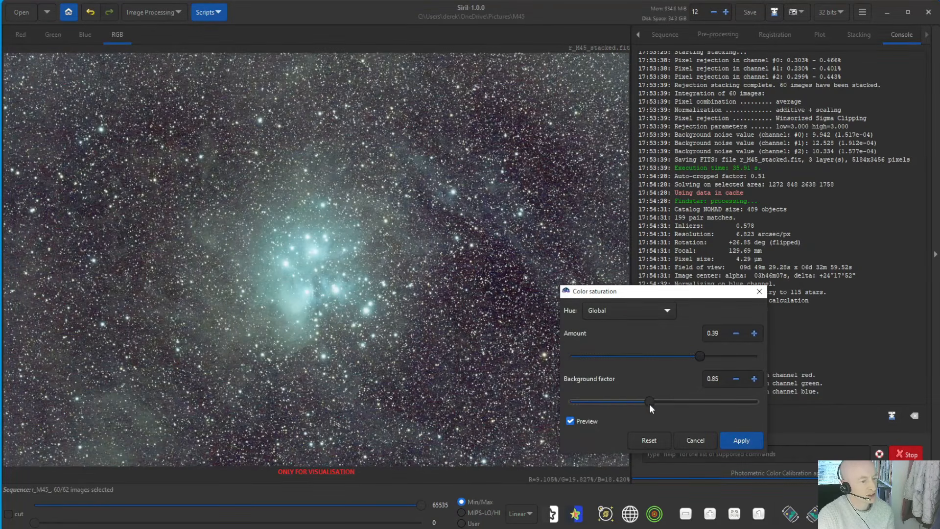
pyautogui.click(743, 440)
# Increase the color saturation of the Cyan-Blue / Blue-Magenta hues by 0.26.
pyautogui.click(160, 11)
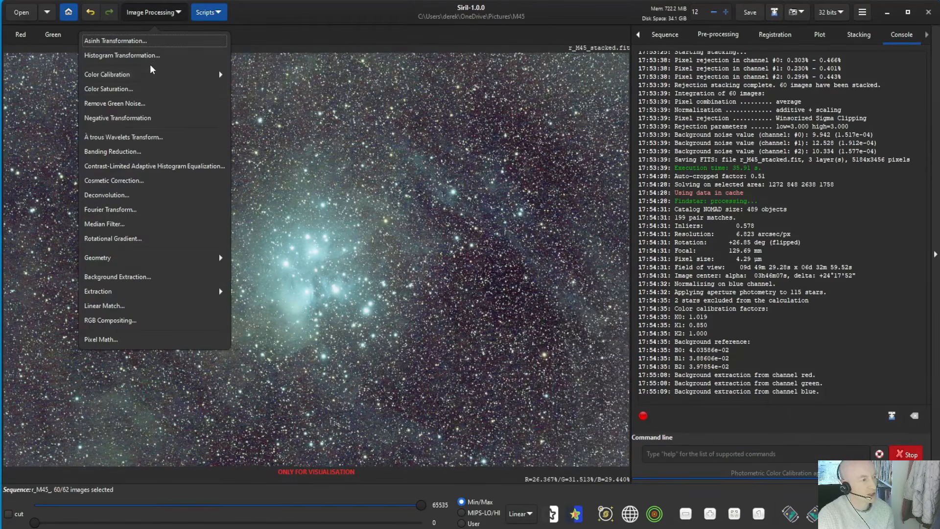
pyautogui.click(145, 90)
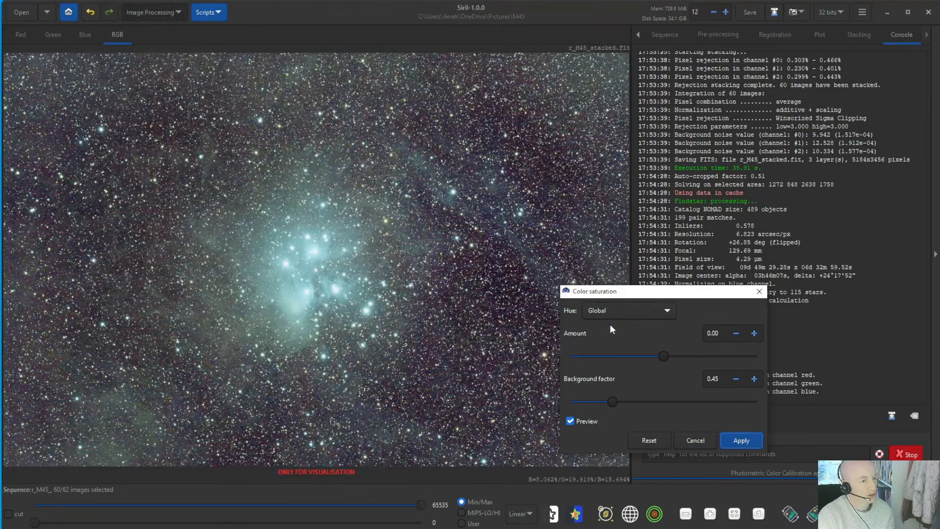
pyautogui.click(646, 308)
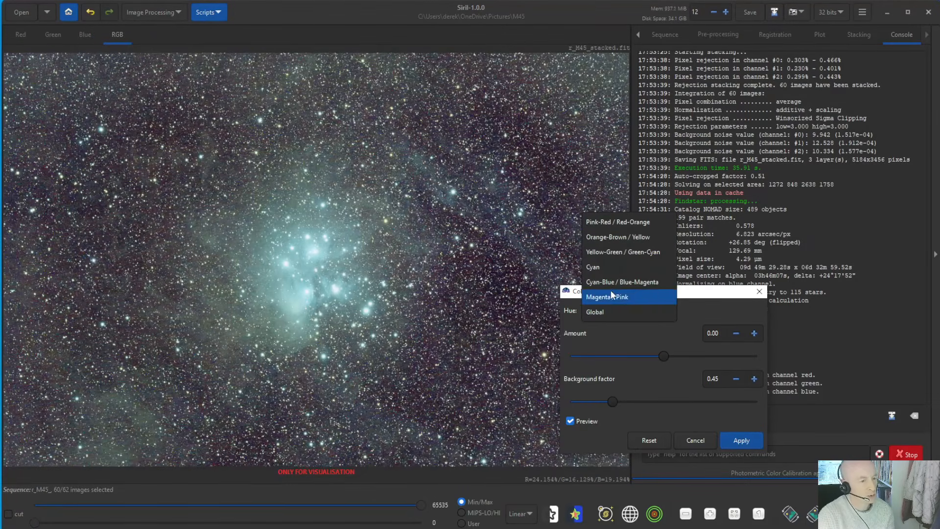
pyautogui.click(647, 282)
pyautogui.moveTo(665, 357); pyautogui.dragTo(691, 358)
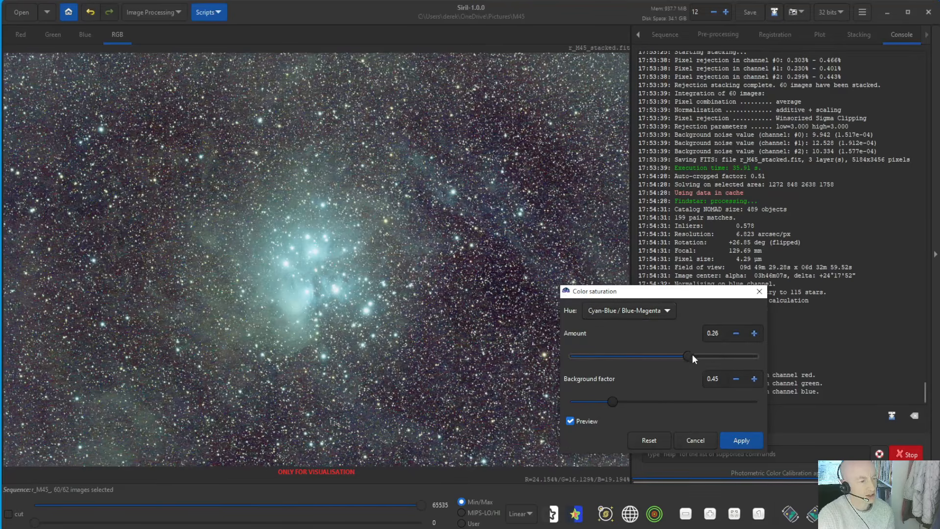
pyautogui.click(722, 441)
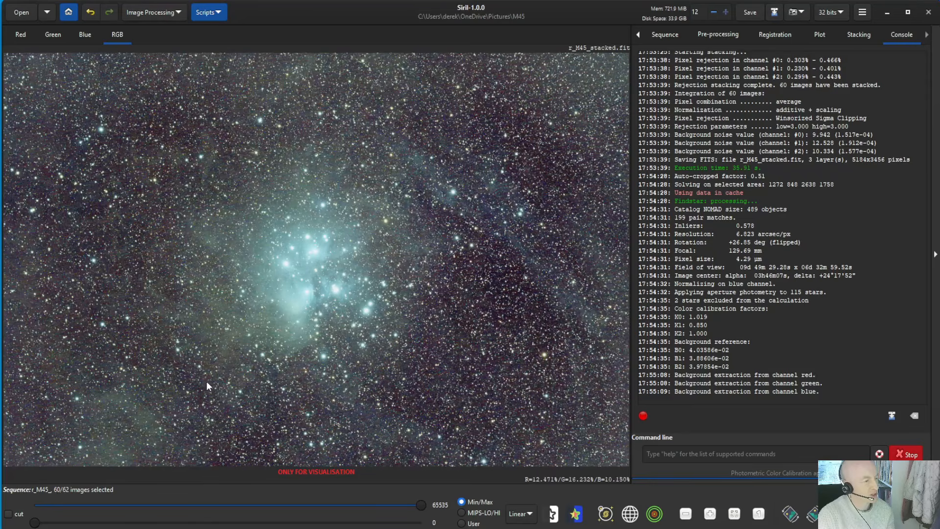
# Remove the green noise using the Average Neutral protection method with lightness preserved.
pyautogui.click(174, 12)
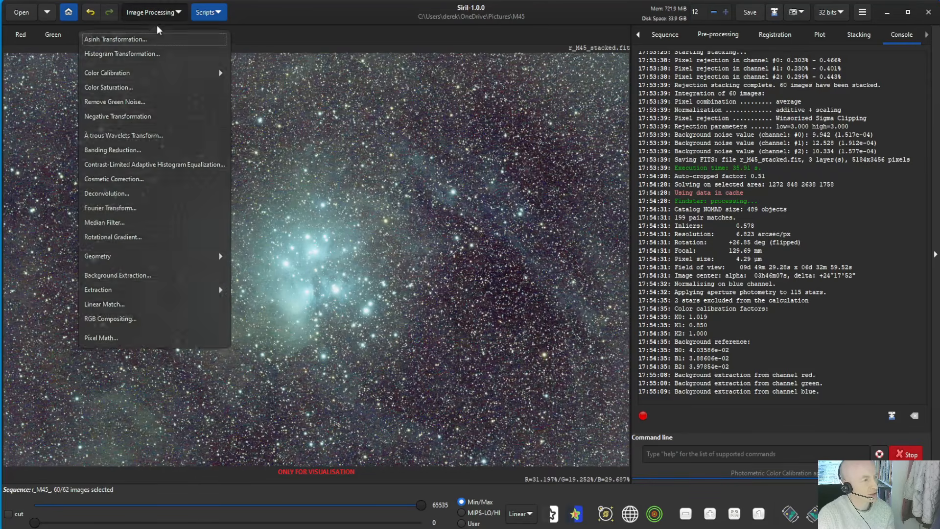
pyautogui.click(114, 103)
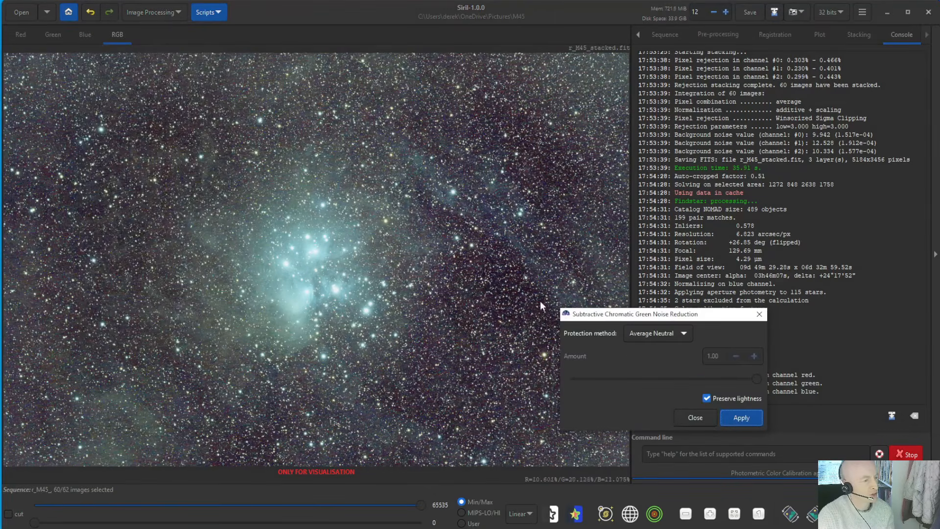
pyautogui.click(738, 415)
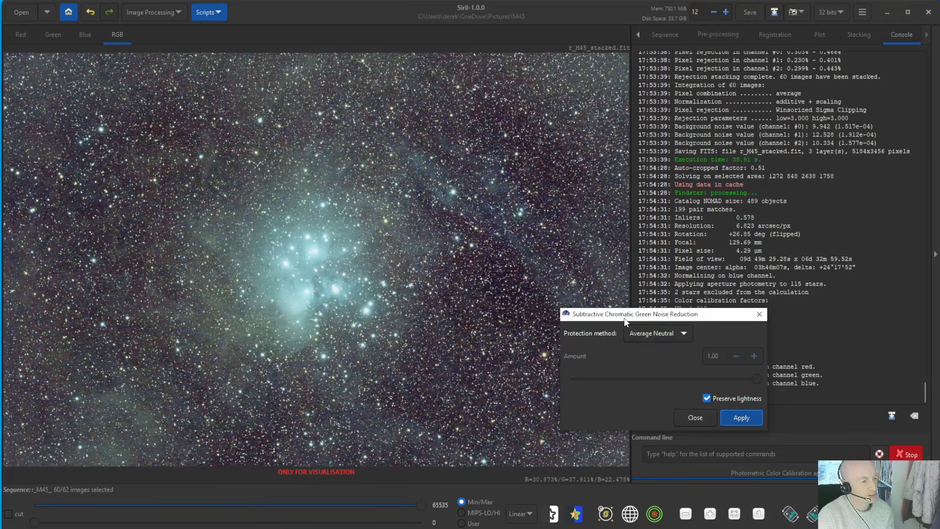
pyautogui.click(759, 313)
# Apply Contrast-Limited Adaptive Histogram Equalization with tiles grid size 8 and clip limit 1.13.
pyautogui.click(163, 9)
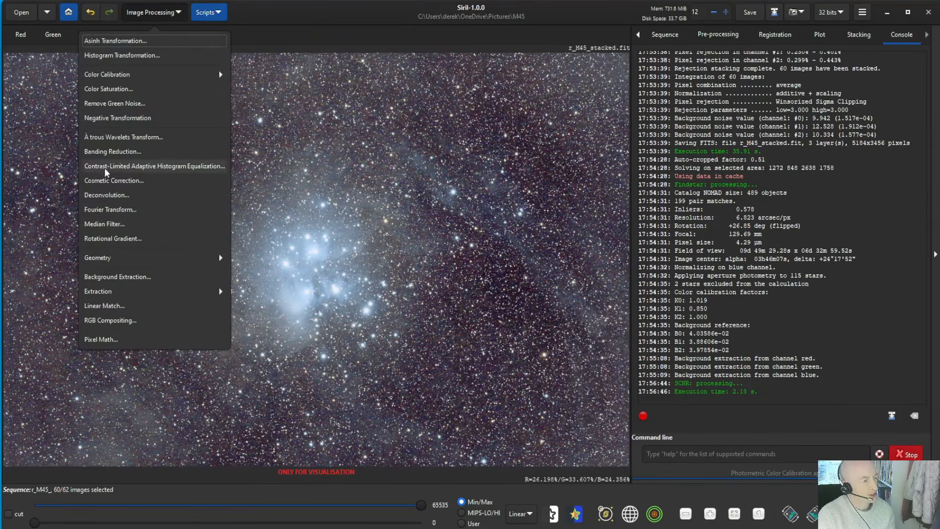
pyautogui.click(168, 167)
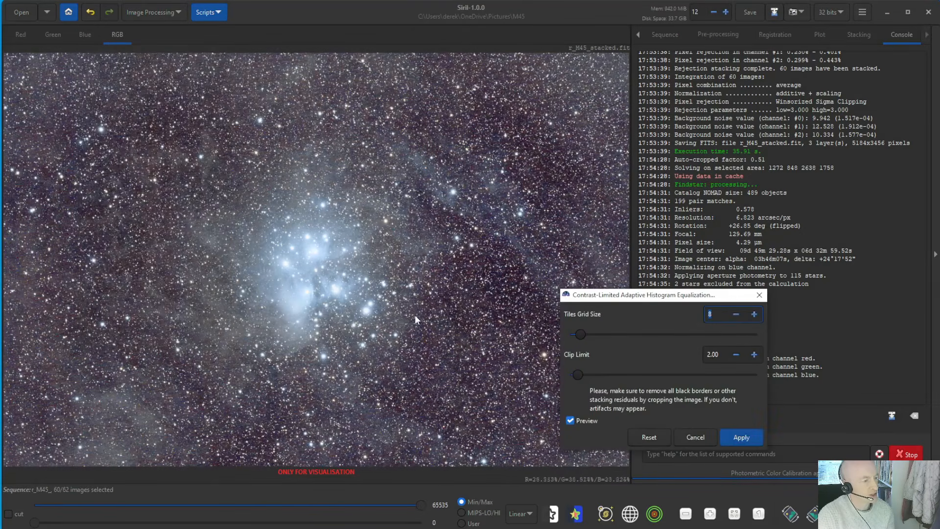
pyautogui.moveTo(579, 376)
pyautogui.mouseDown()
pyautogui.moveTo(597, 376)
pyautogui.moveTo(574, 372)
pyautogui.mouseUp()
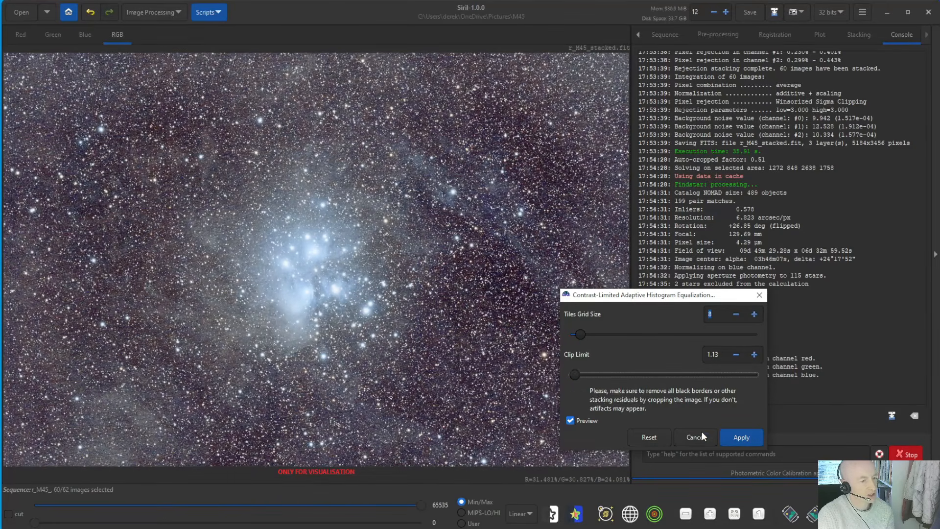
pyautogui.click(739, 435)
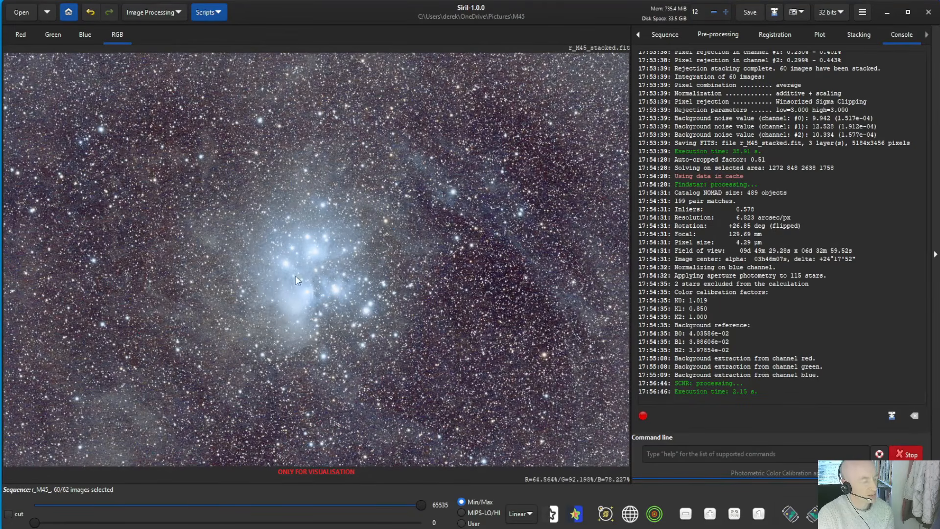
# Save the processed image to the FITS file r_M45_stacked.fit.
pyautogui.scroll(1, 310, 272)
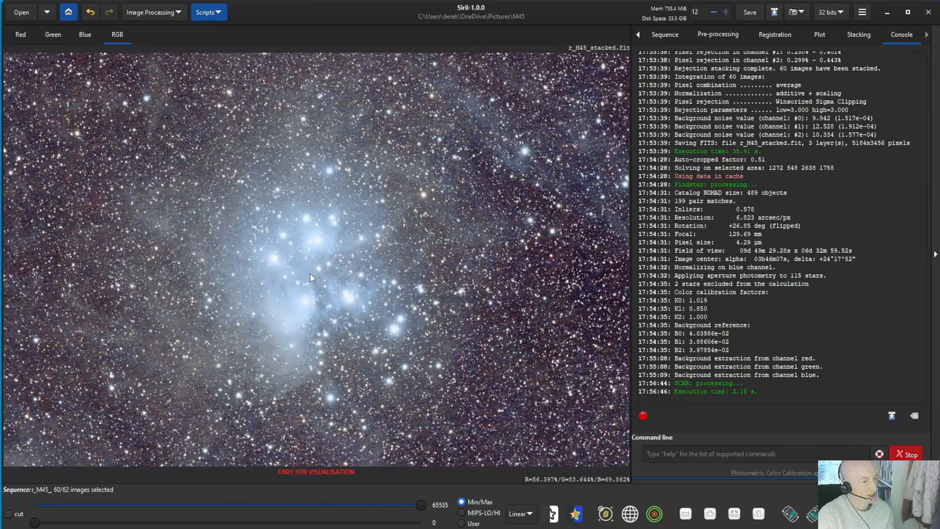
pyautogui.scroll(1, 312, 273)
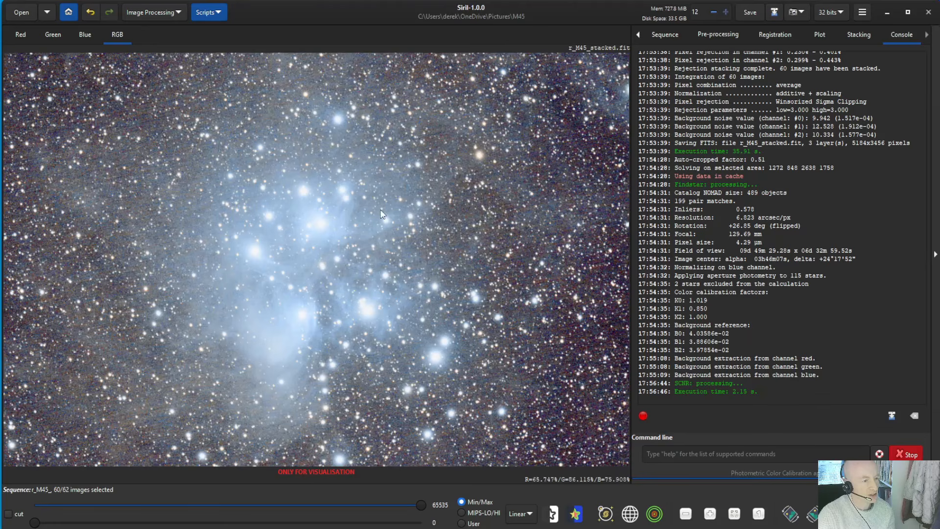
pyautogui.rightClick(397, 153)
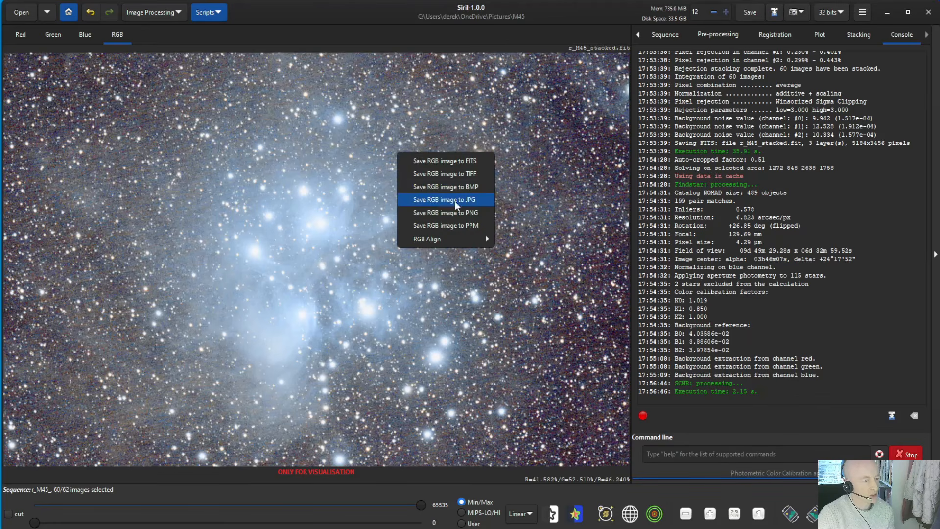
pyautogui.click(742, 13)
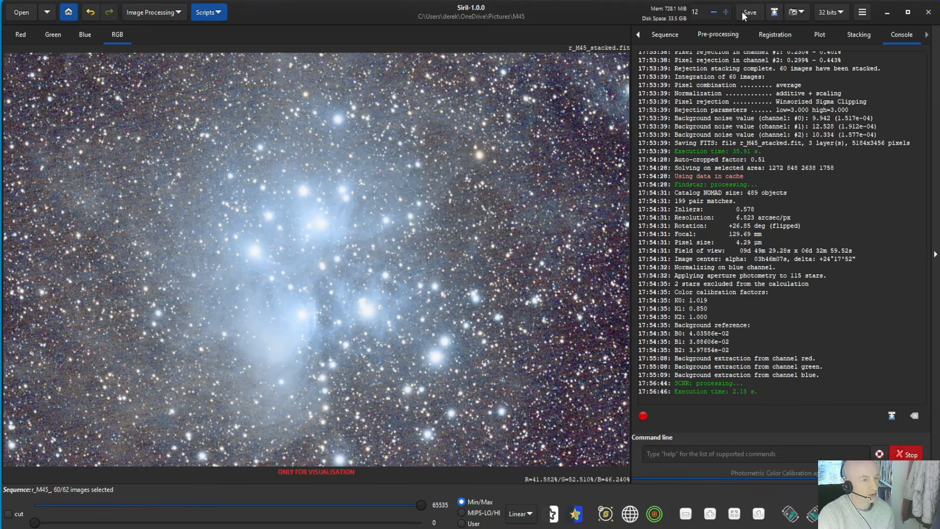
pyautogui.click(742, 12)
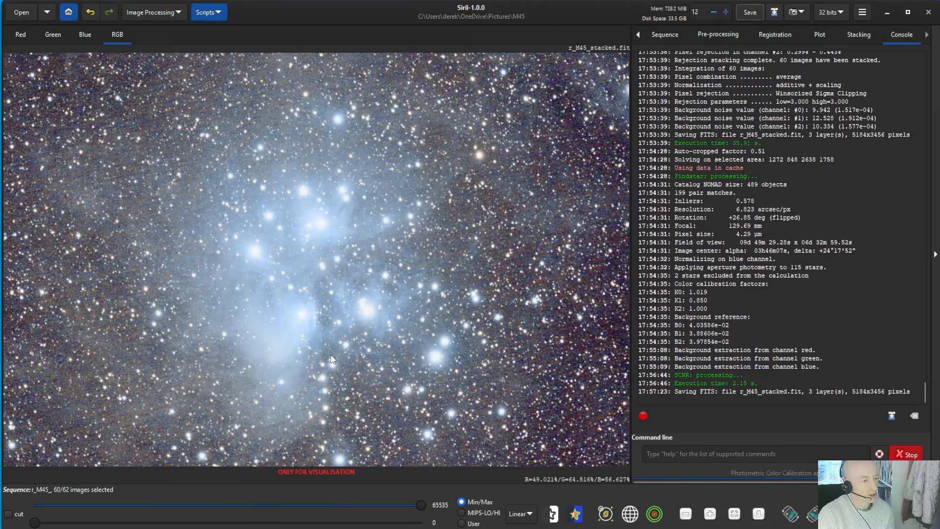
pyautogui.scroll(-3, 324, 324)
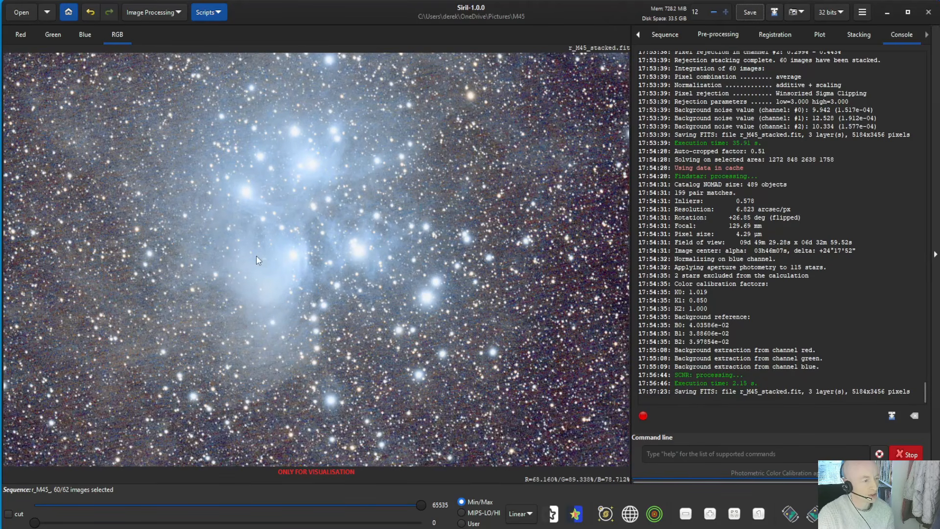